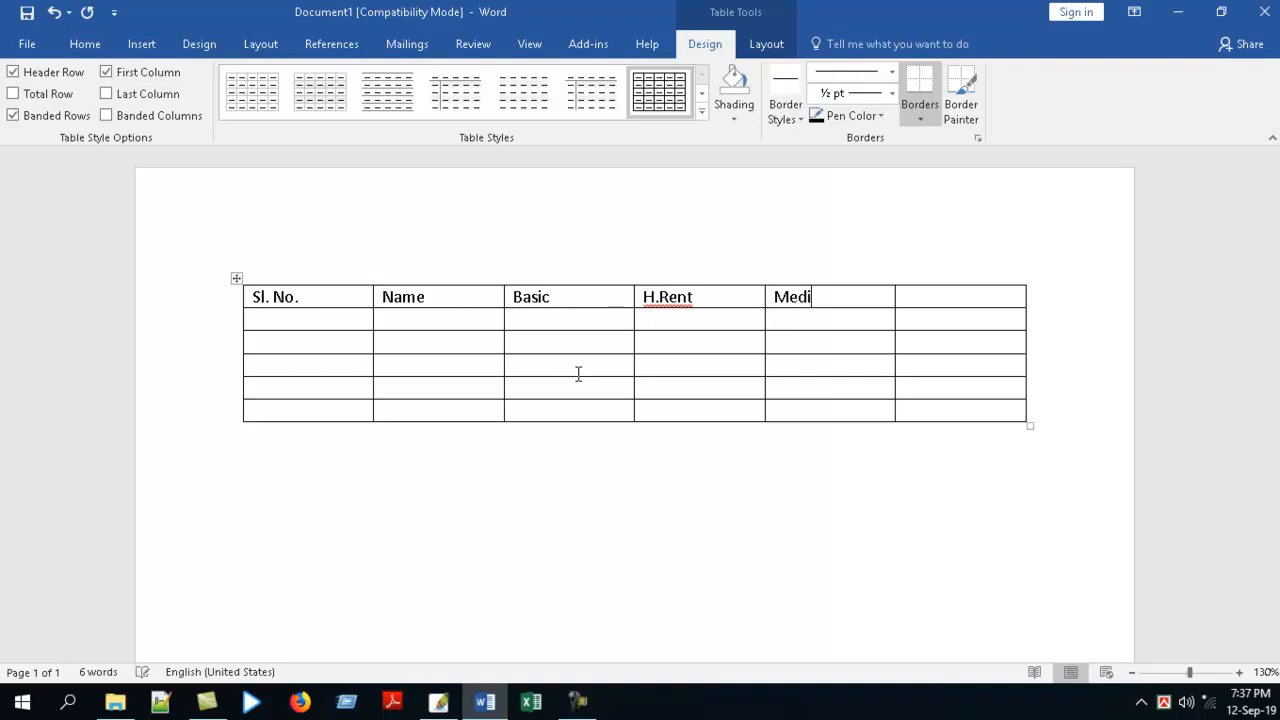
# Step: Complete the header row with Medical and Total, and number the five rows below 01 to 05 in the Sl. No. column
pyautogui.write('Total ')
pyautogui.write('01 ')
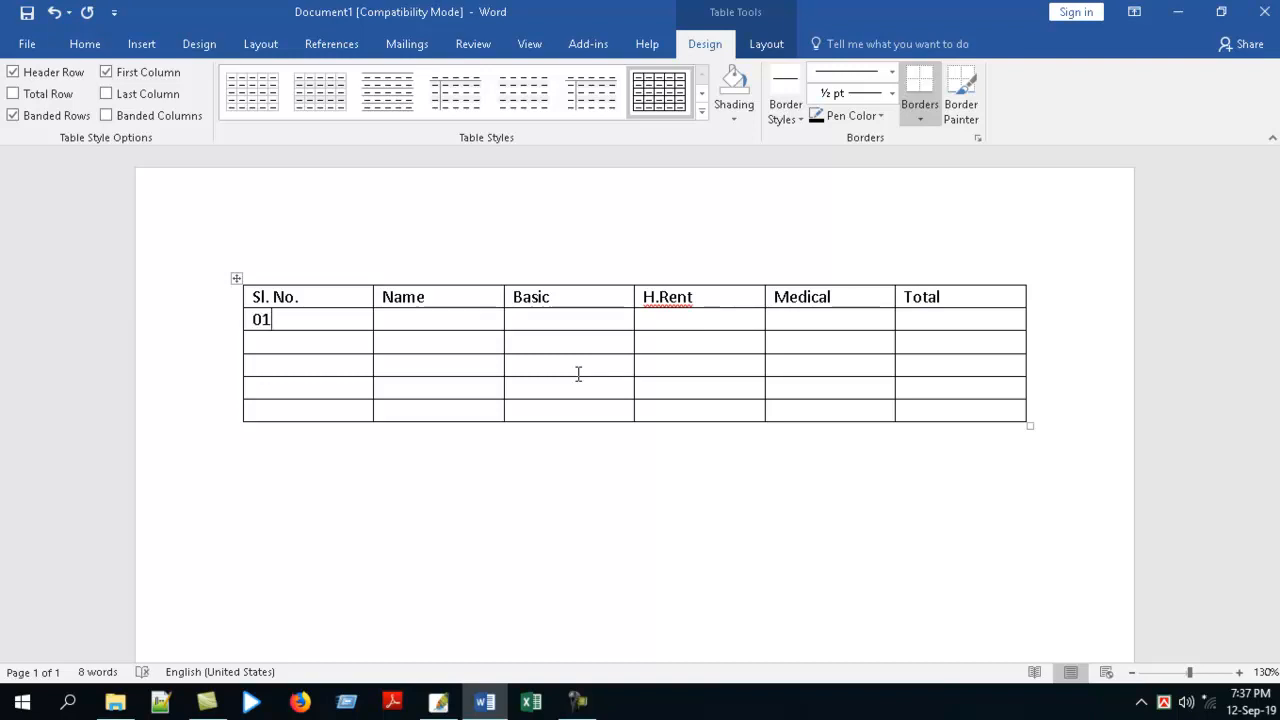
pyautogui.write('02')
pyautogui.press('Down')
pyautogui.write('03')
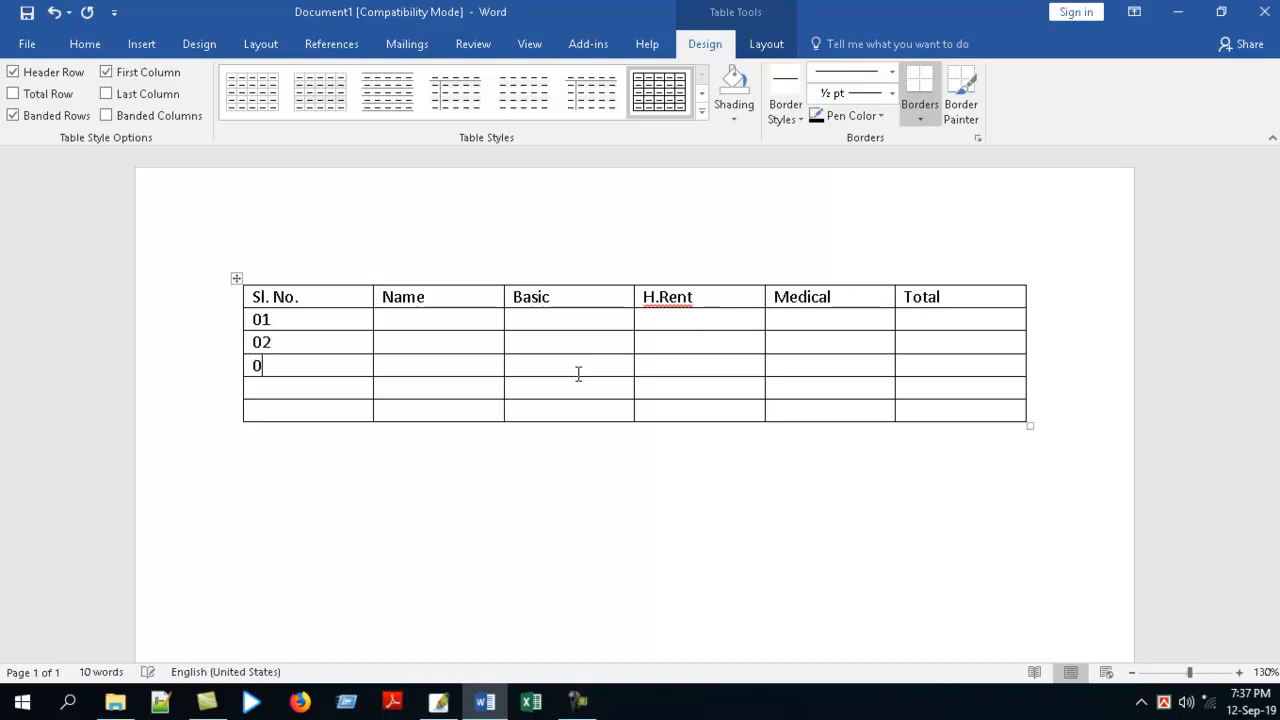
pyautogui.press('Down')
pyautogui.write('04')
pyautogui.press('Down')
pyautogui.write('05')
# Step: Narrow the Sl. No. column to fit its contents
pyautogui.press('Up')
pyautogui.press('Up')
pyautogui.press('Up')
pyautogui.press('Up')
pyautogui.doubleClick(373, 399)
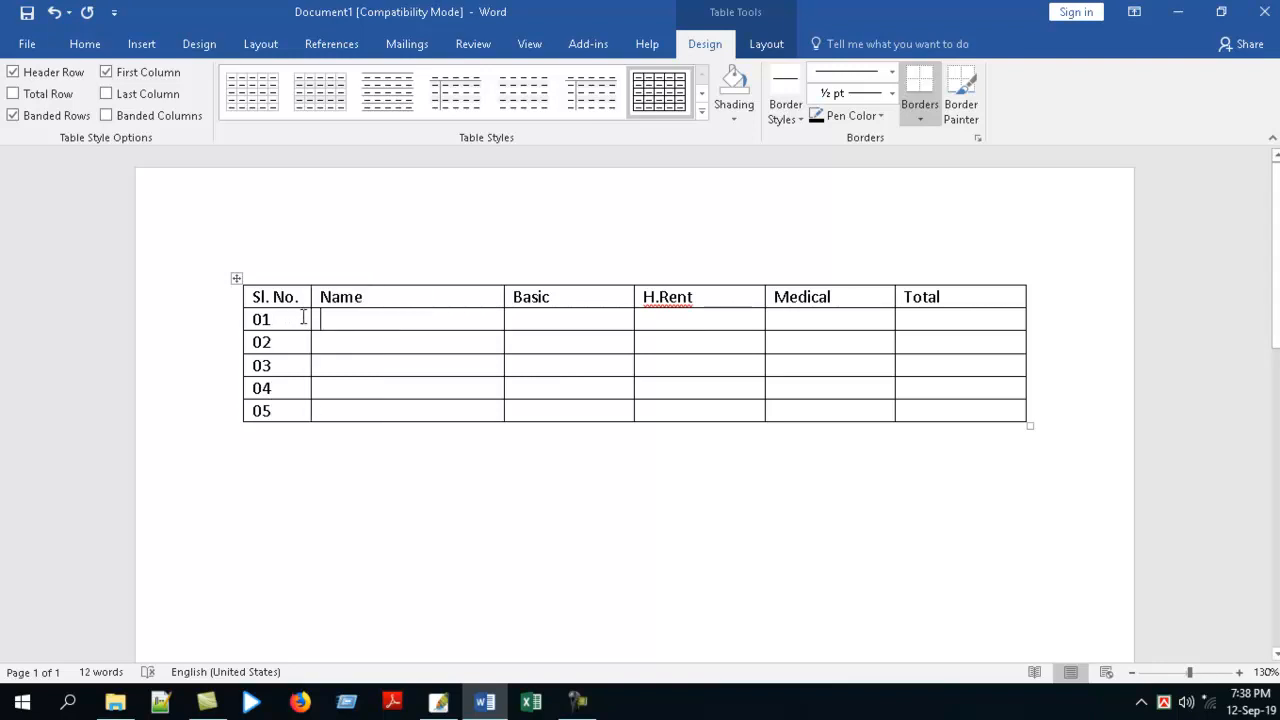
# Step: Fill row 01 with the employee's name, Basic 10000, H.Rent 5000 and Medical 1000
pyautogui.click(377, 318)
pyautogui.write('Ra')
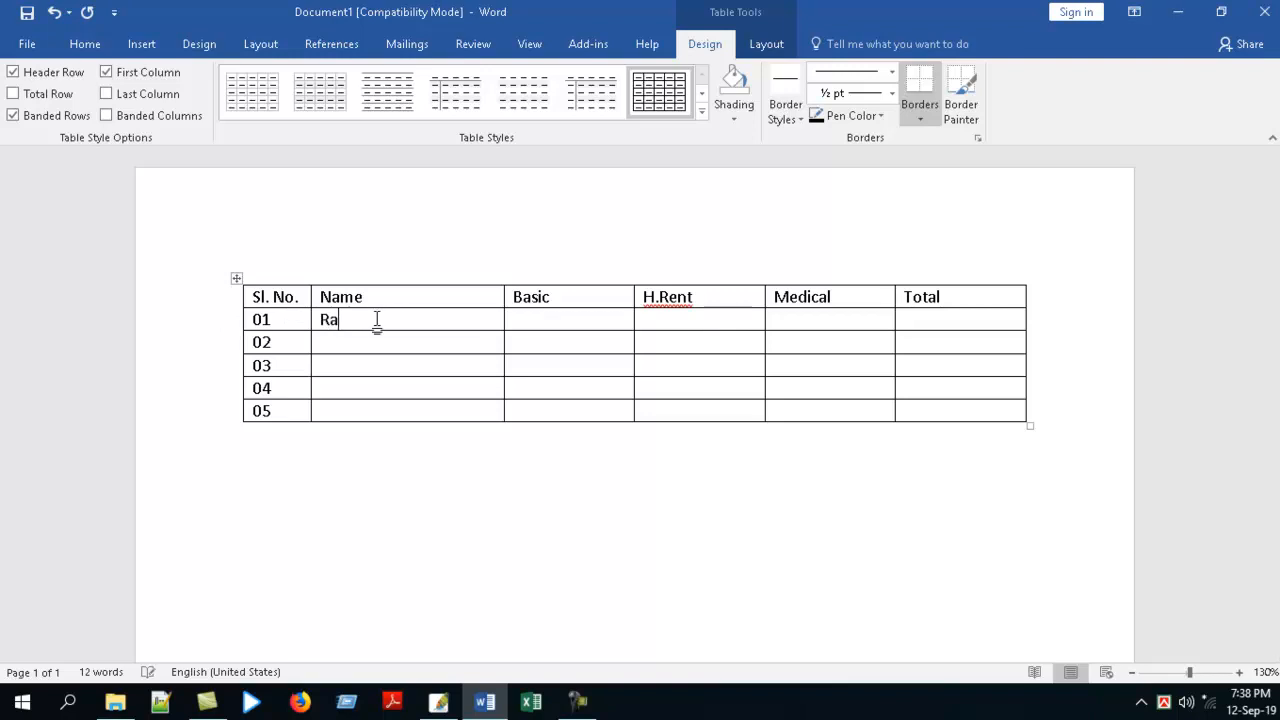
pyautogui.write('fique')
pyautogui.press('Tab')
pyautogui.write('10000')
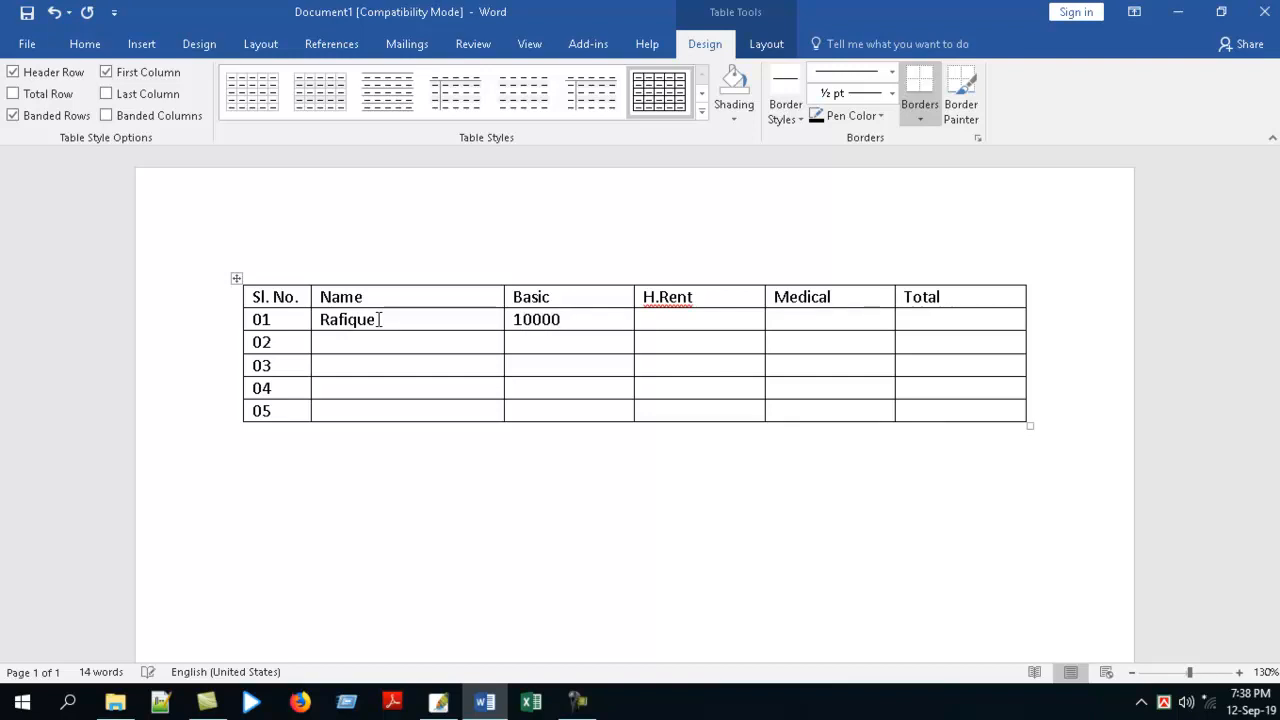
pyautogui.write('5000')
pyautogui.press('Tab')
pyautogui.write('1000')
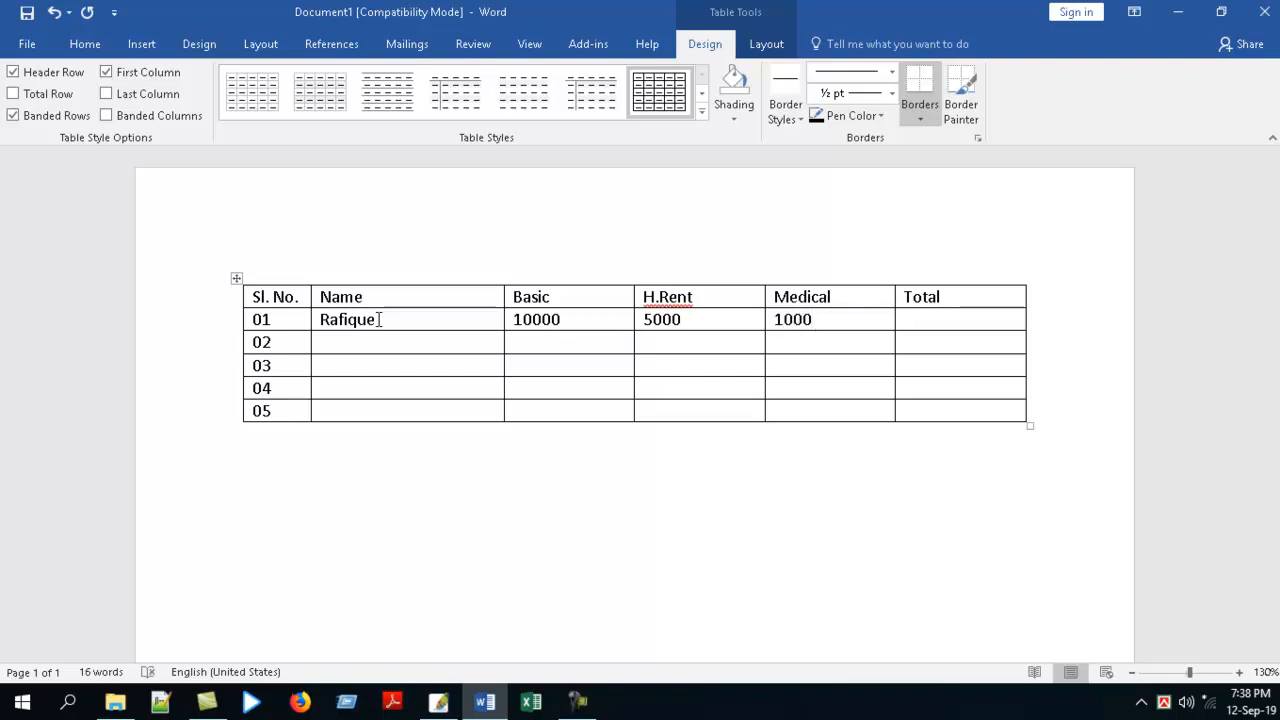
# Step: Fill row 02 with the employee's name, Basic 8000, H.Rent 4000 and Medical 800
pyautogui.press('Left')
pyautogui.write('Karim')
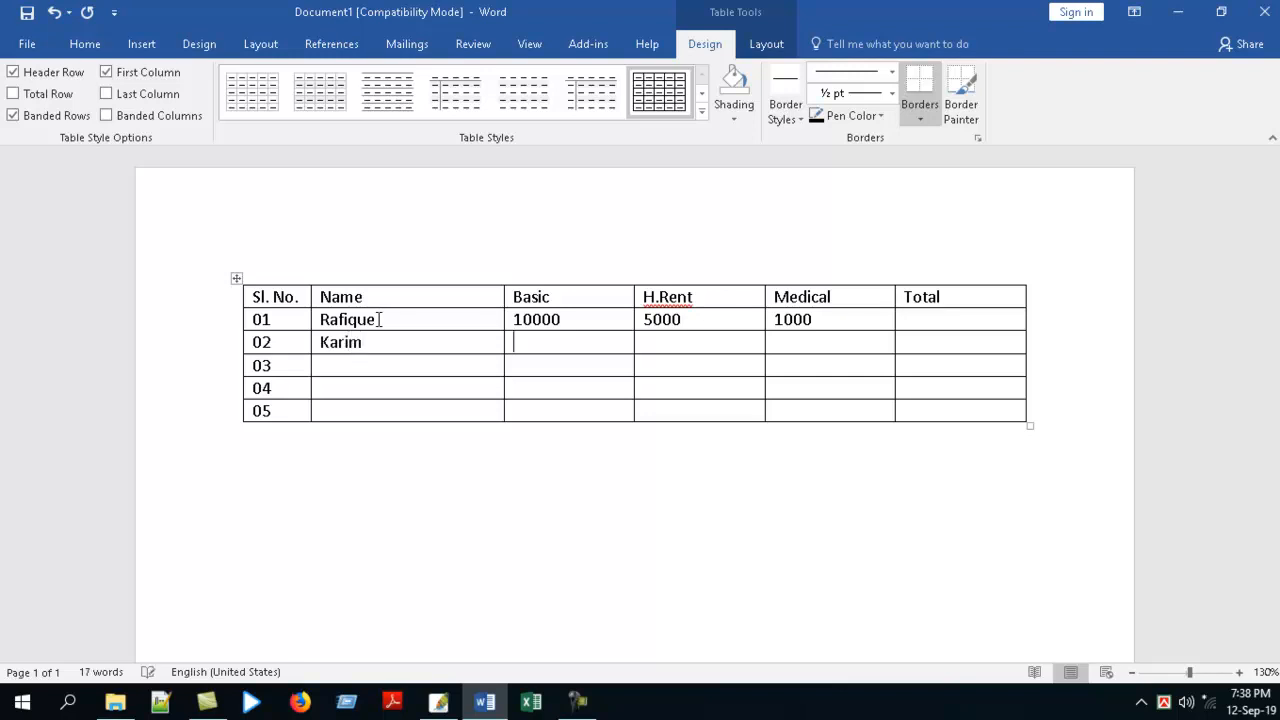
pyautogui.write('8000')
pyautogui.write('4000')
pyautogui.press('Tab')
pyautogui.write('800')
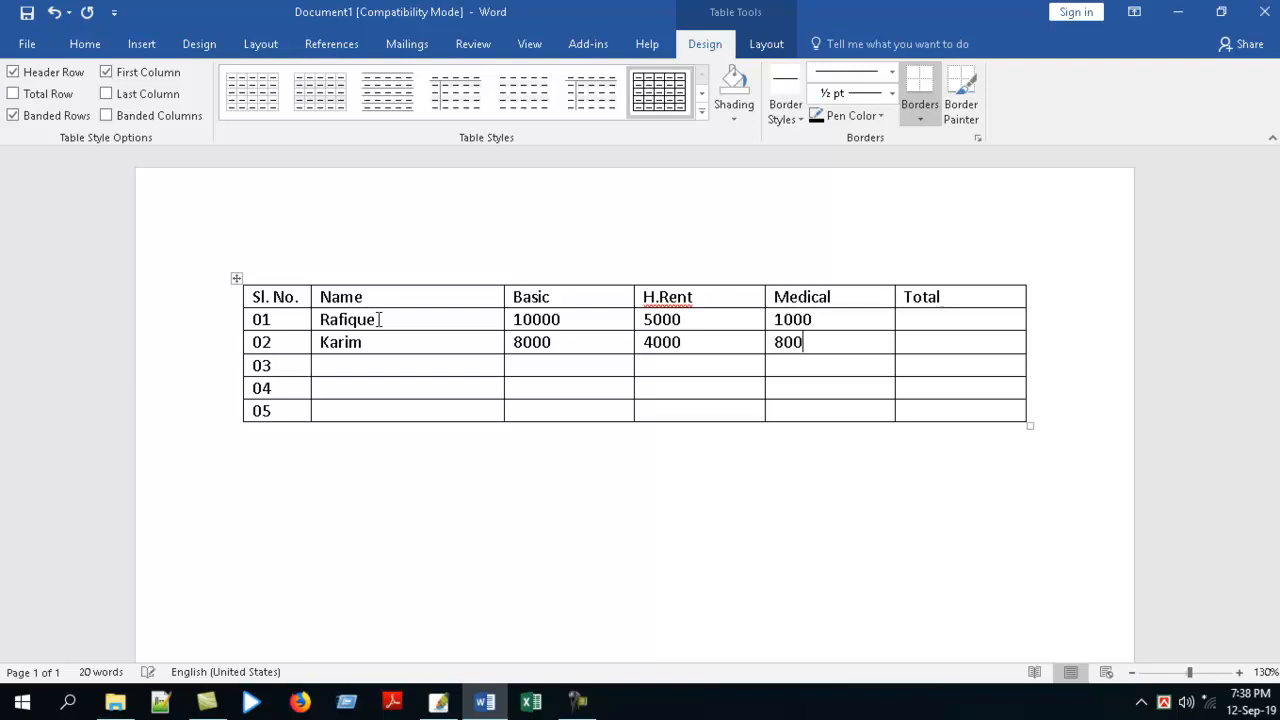
# Step: Fill row 03 with the employee's name, Basic 9000, H.Rent 4500 and Medical 900
pyautogui.hotkey('shift', 'Tab')
pyautogui.hotkey('shift', 'Tab')
pyautogui.write('Faruq')
pyautogui.press('BackSpace')
pyautogui.write('que ')
pyautogui.write('9000')
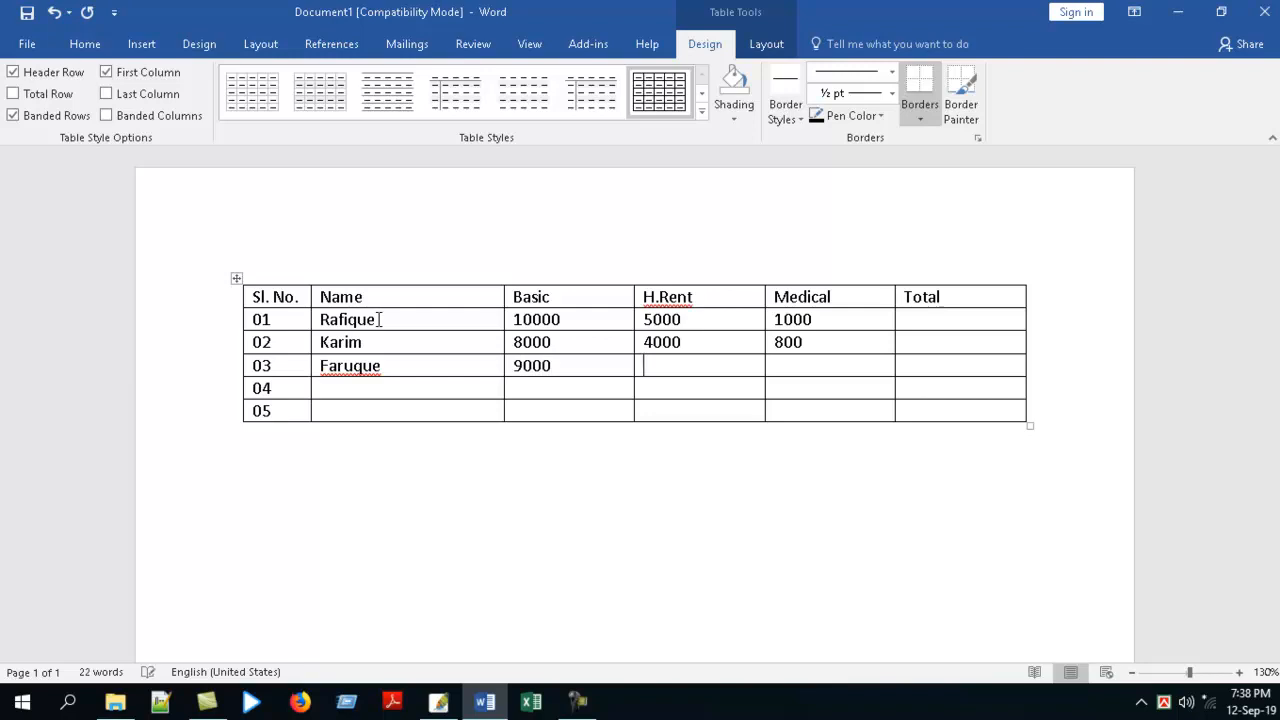
pyautogui.press('Tab')
pyautogui.write('4500')
pyautogui.press('Tab')
pyautogui.write('900')
# Step: Fill row 04 with the employee's name, Basic 12000, H.Rent 6000 and Medical 1200
pyautogui.press('Left')
pyautogui.write('Rahman')
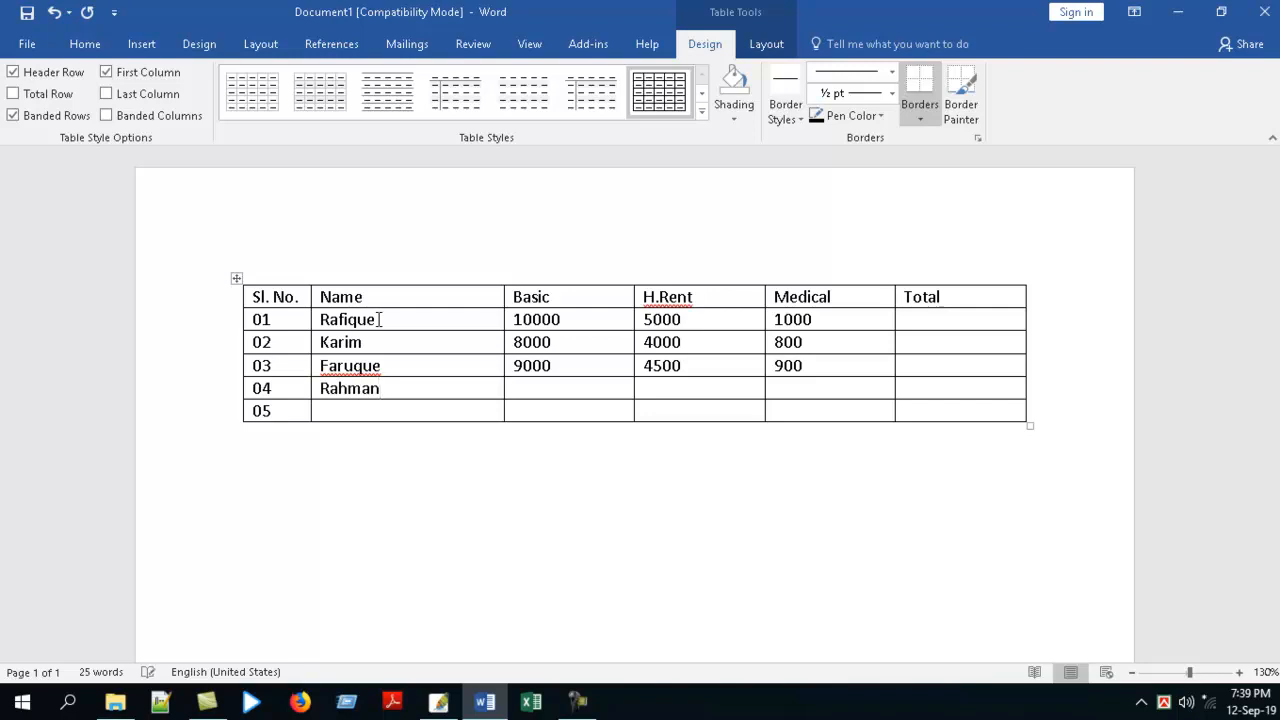
pyautogui.press('Tab')
pyautogui.write('12000 ')
pyautogui.write('6000 1200')
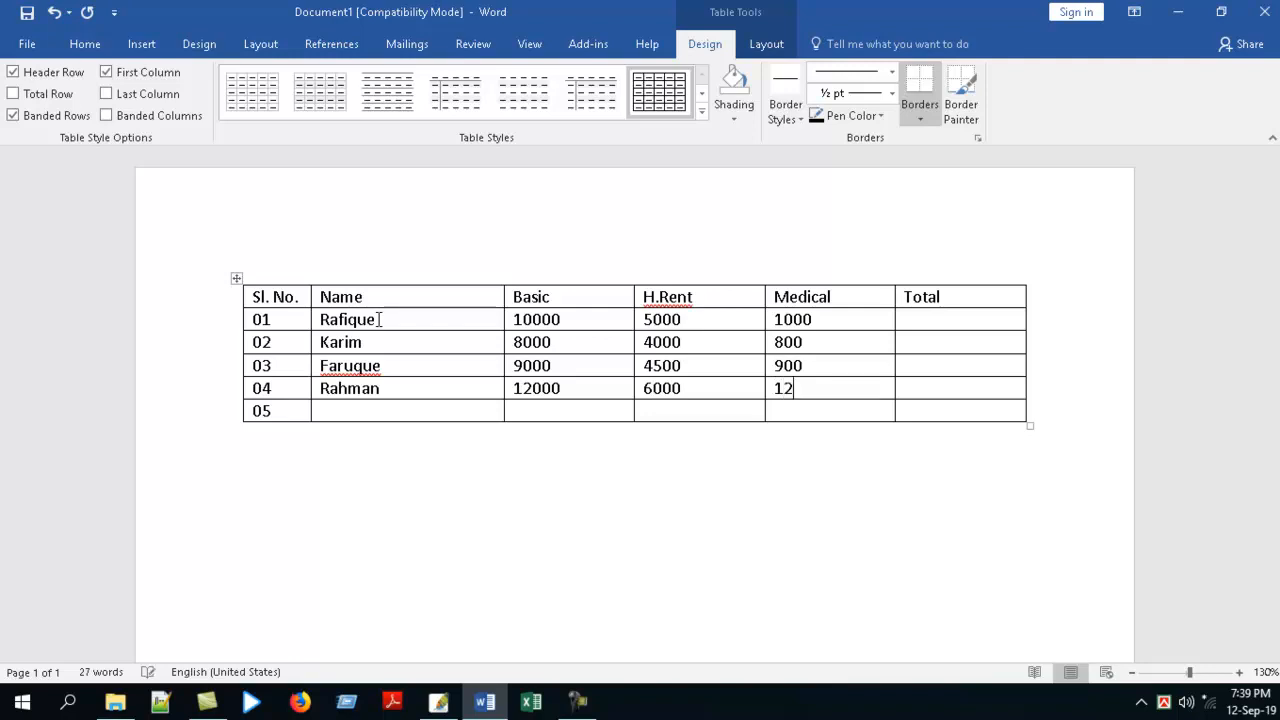
# Step: Delete the serial number 05 from the last row of the table
pyautogui.press('Down')
pyautogui.press('Left')
pyautogui.press('Left')
pyautogui.hotkey('shift', 'Left')
pyautogui.hotkey('shift', 'Left')
pyautogui.hotkey('shift', 'Left')
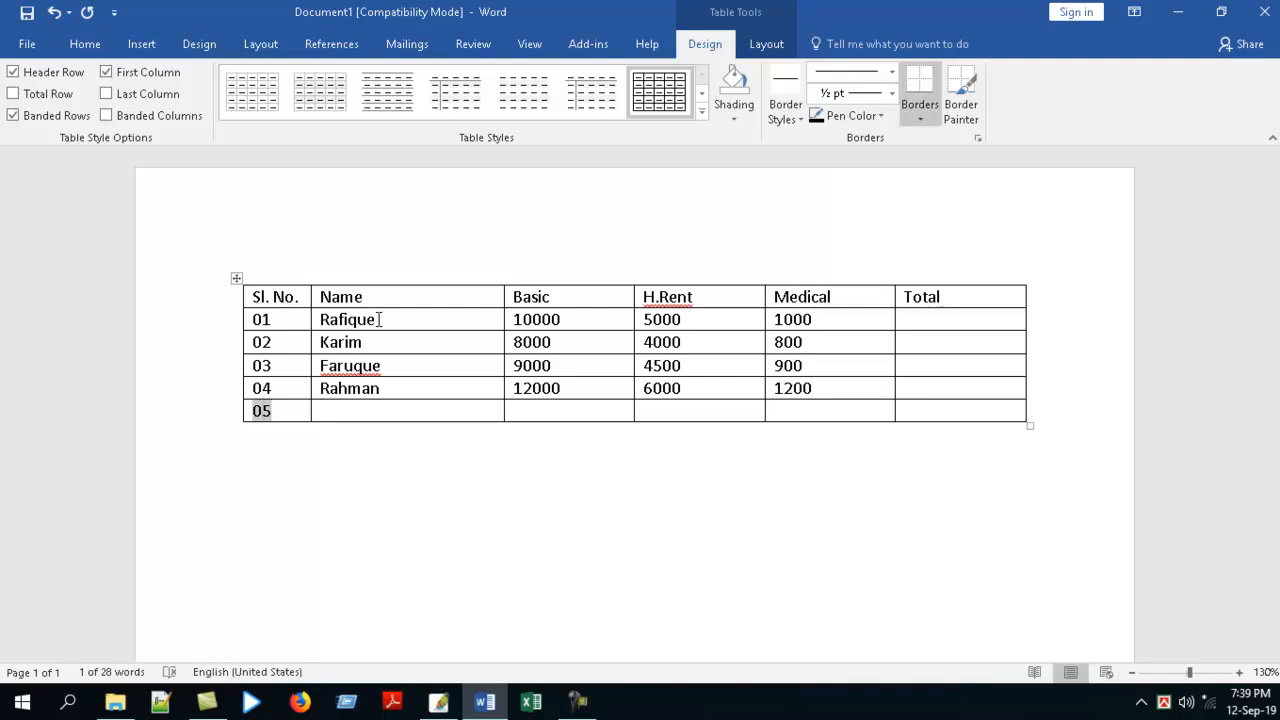
pyautogui.press('Delete')
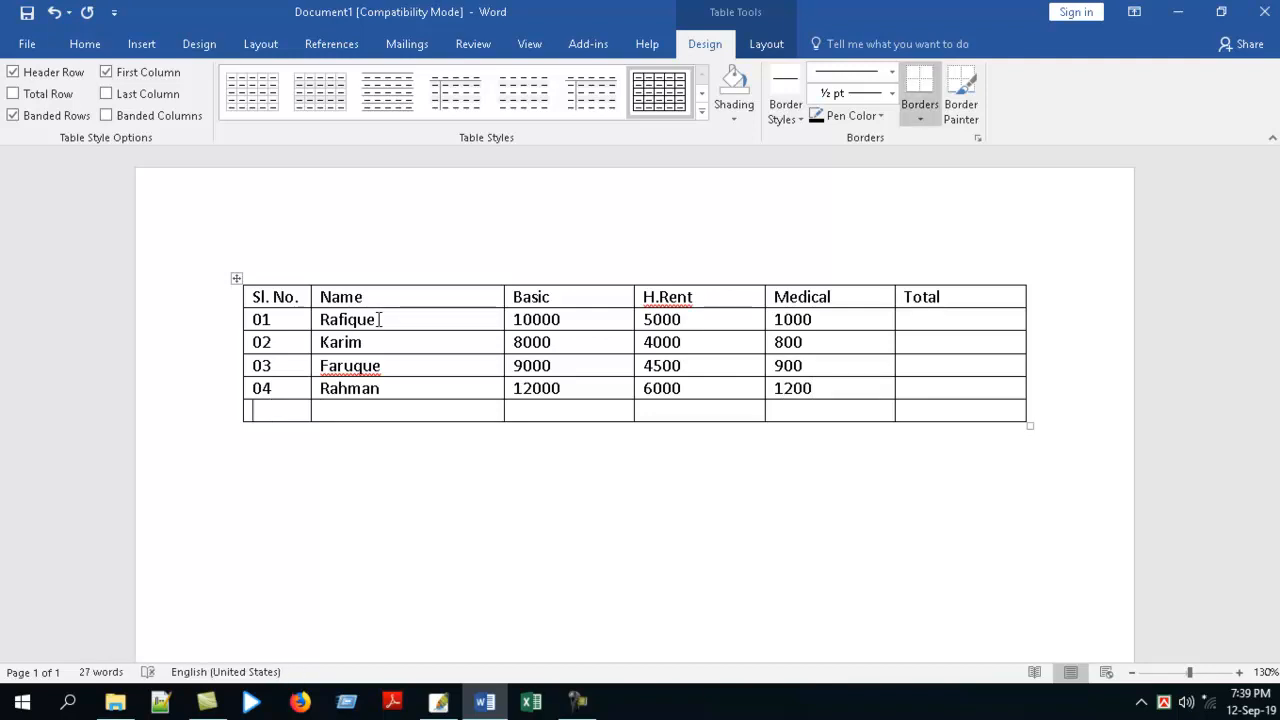
# Step: Label the last row "Total =" in the Name column
pyautogui.write('T')
pyautogui.press('BackSpace')
pyautogui.press('Tab')
pyautogui.write('Total =')
# Step: Insert the formula =SUM(ABOVE) in the last row's Basic cell to total that column
pyautogui.press('Tab')
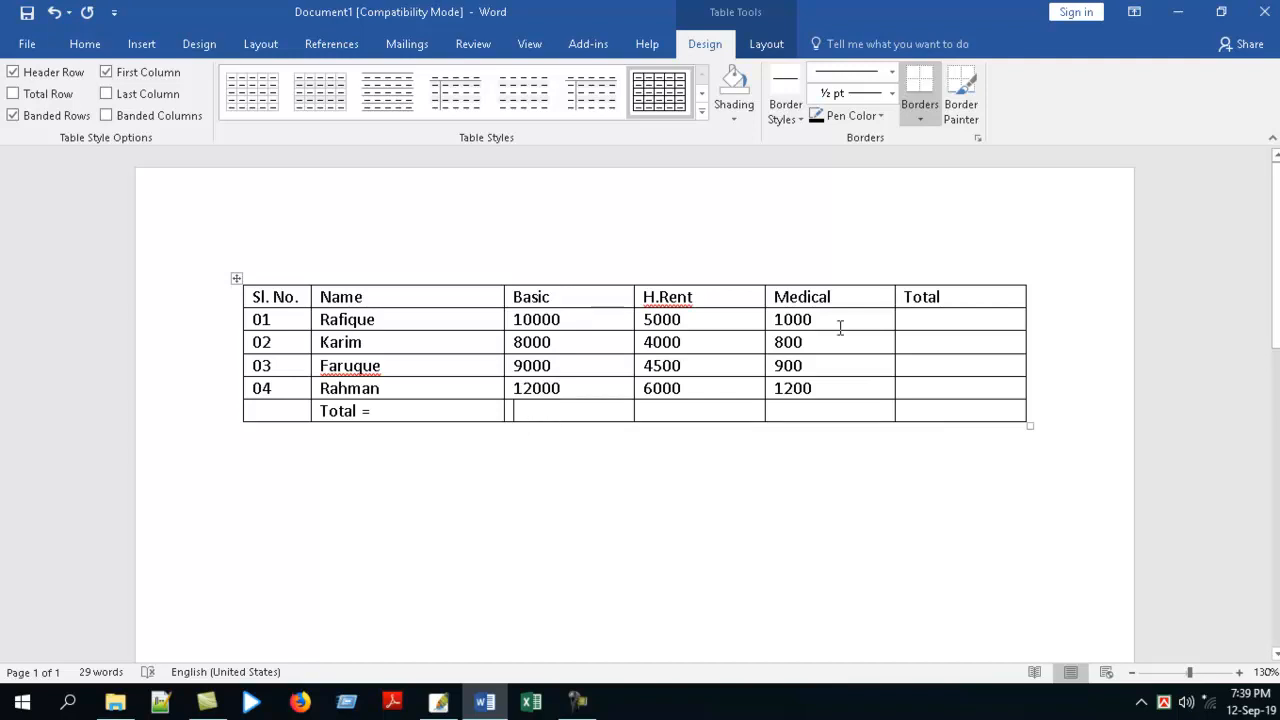
pyautogui.click(766, 44)
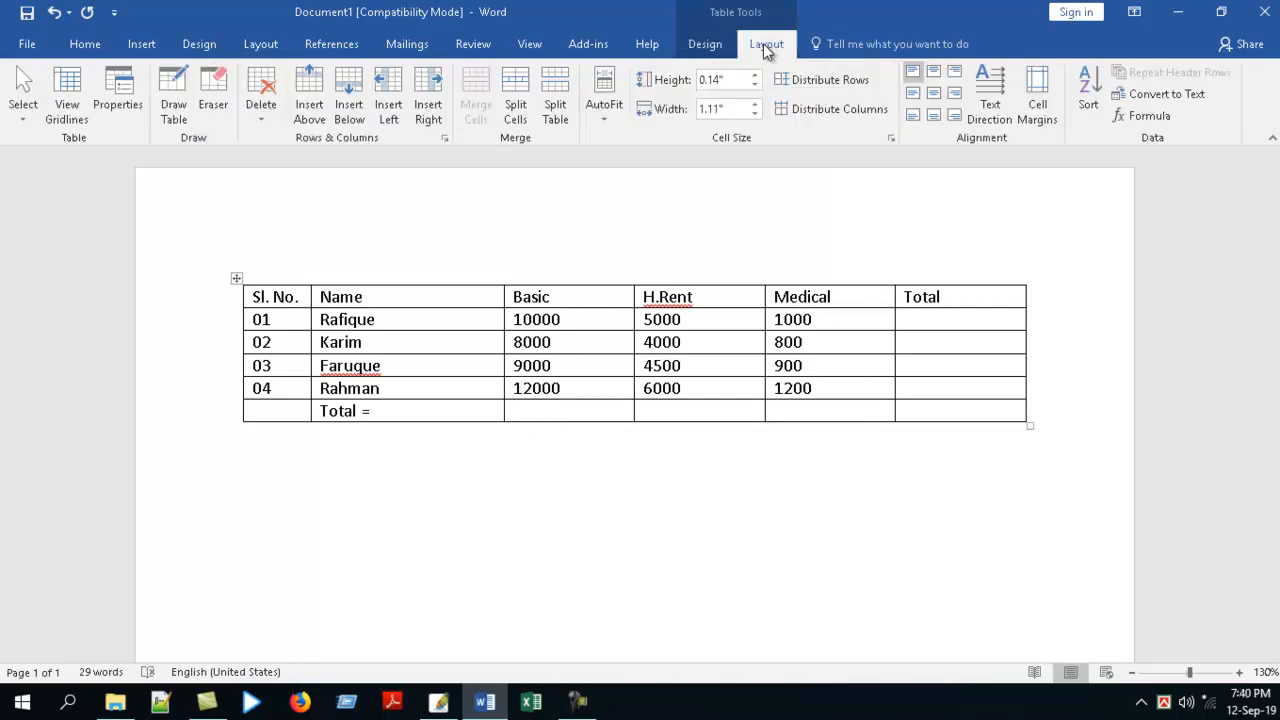
pyautogui.click(1150, 116)
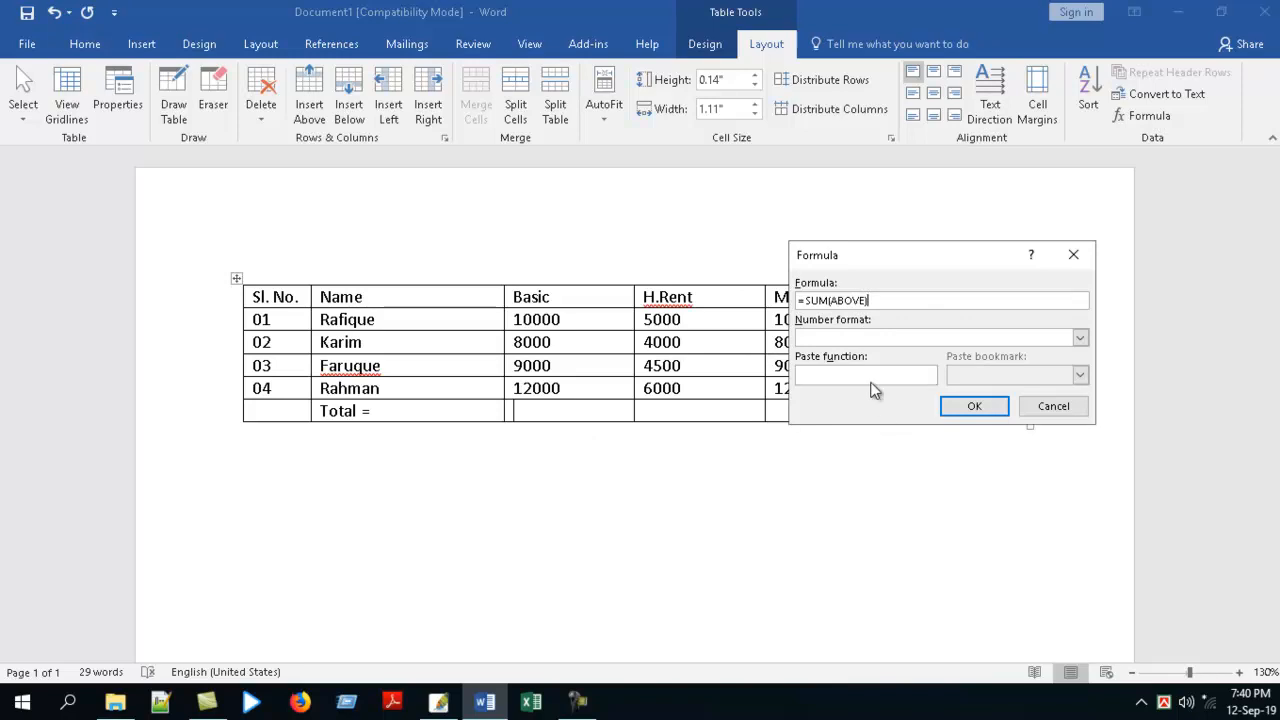
pyautogui.click(975, 407)
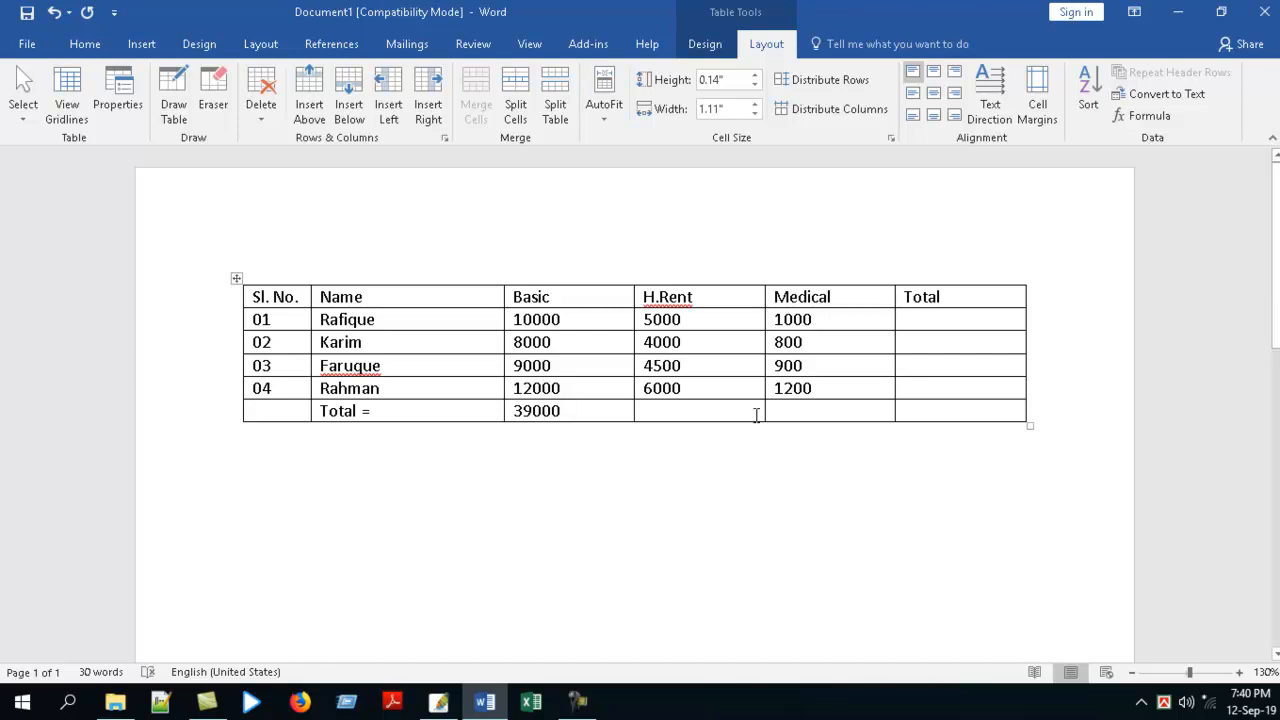
# Step: Total the H.Rent and Medical columns in the last row with the formula =SUM(ABOVE)
pyautogui.click(726, 410)
pyautogui.click(1150, 117)
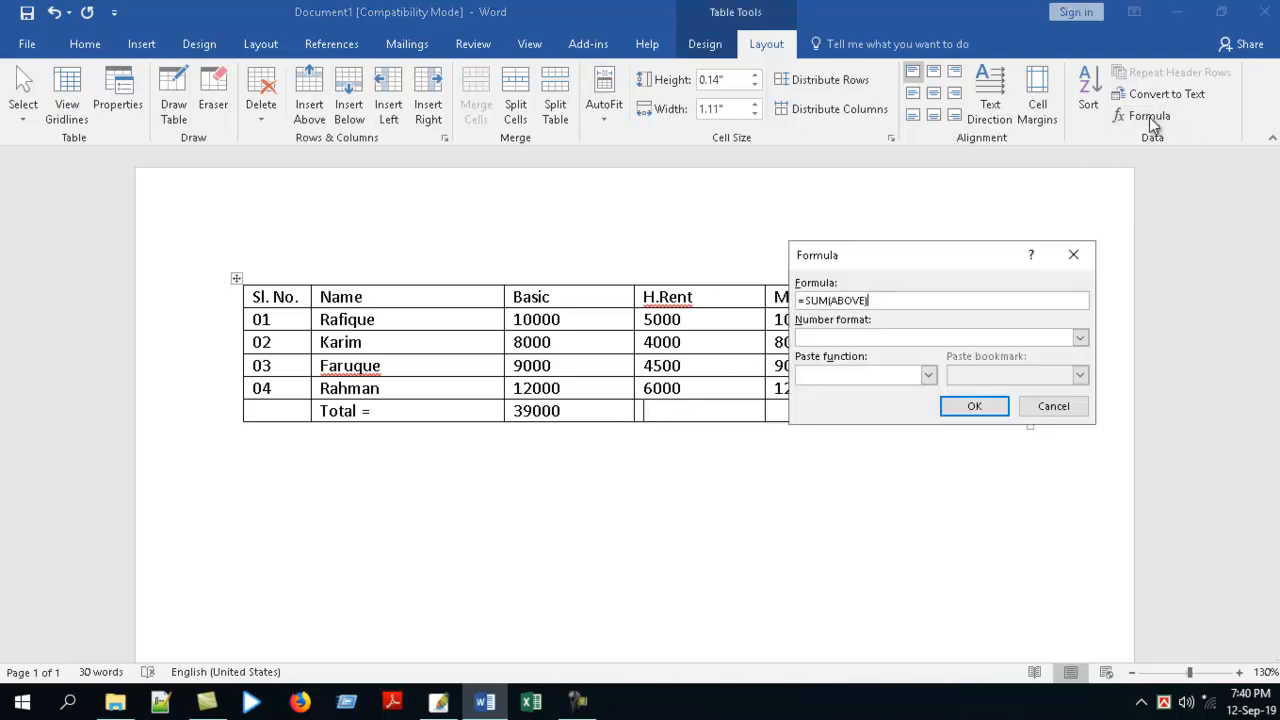
pyautogui.click(975, 410)
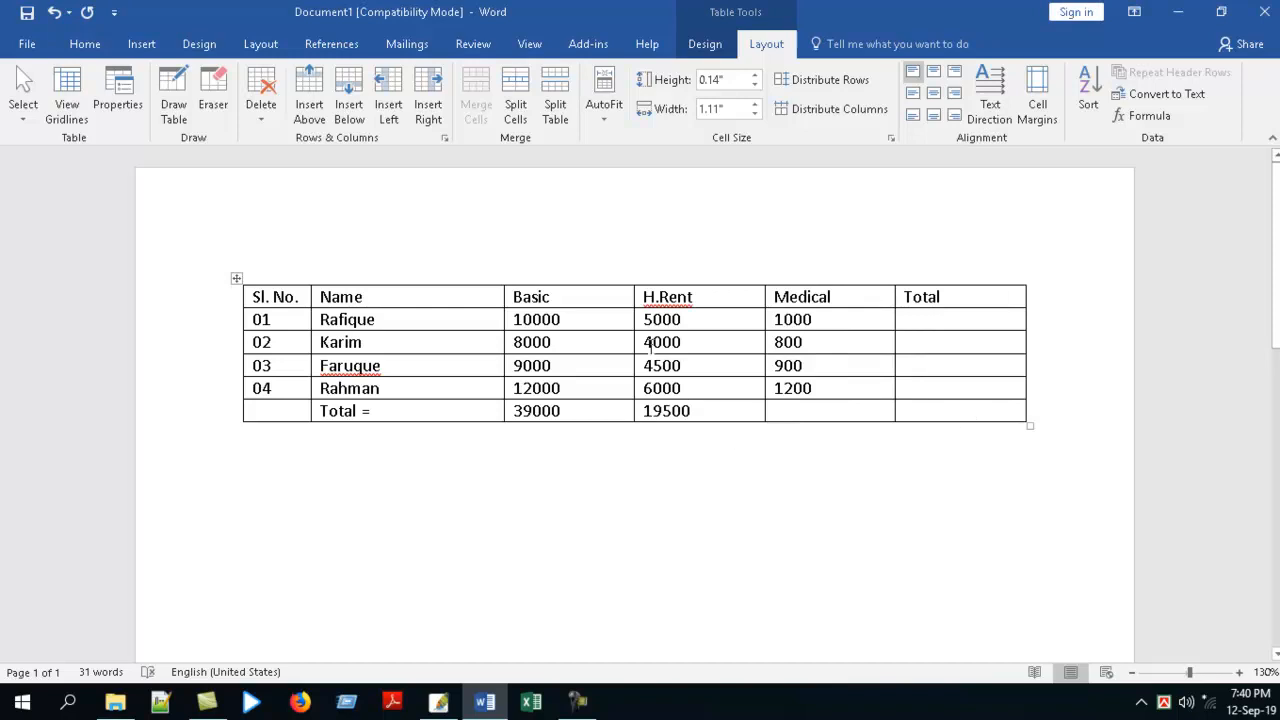
pyautogui.click(837, 410)
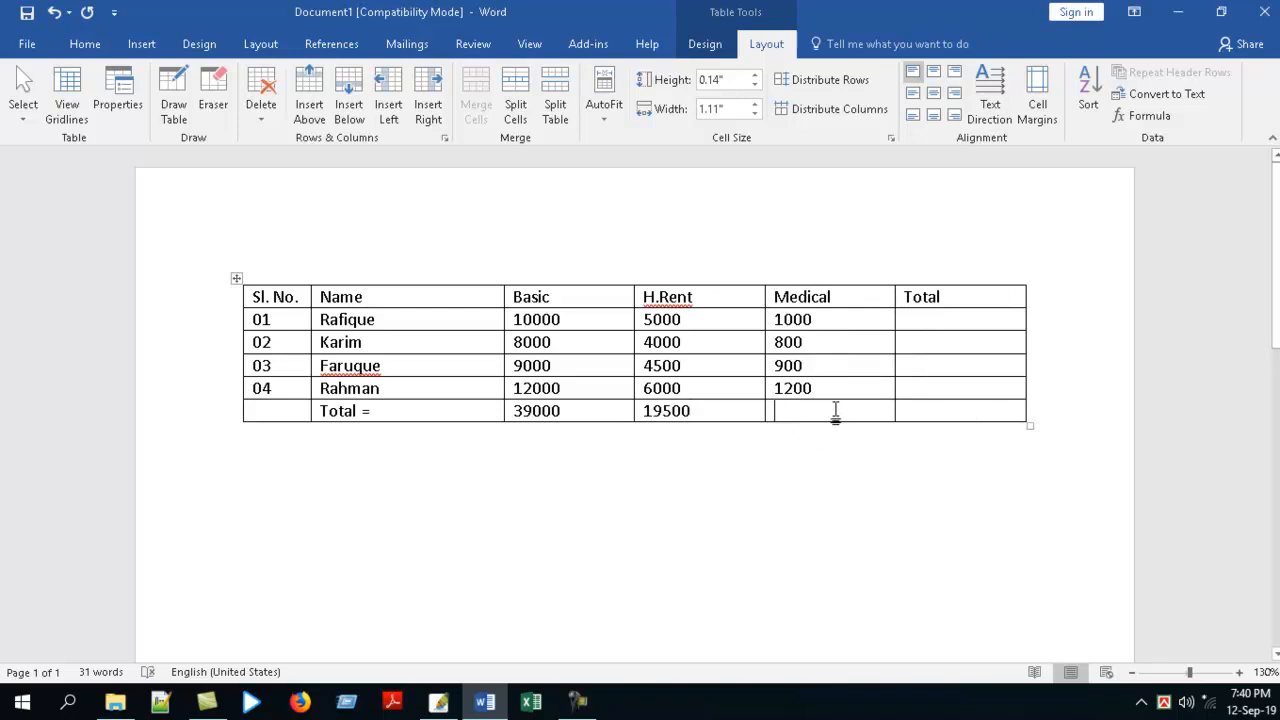
pyautogui.click(1152, 116)
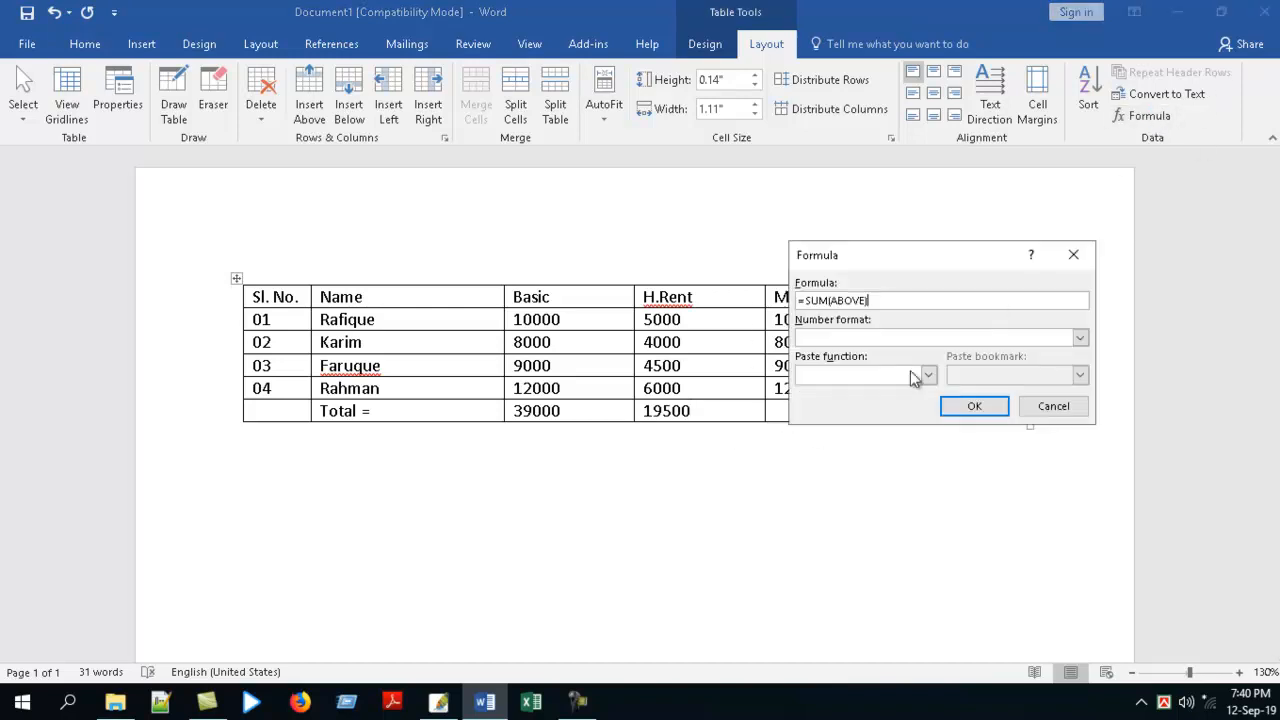
pyautogui.click(974, 410)
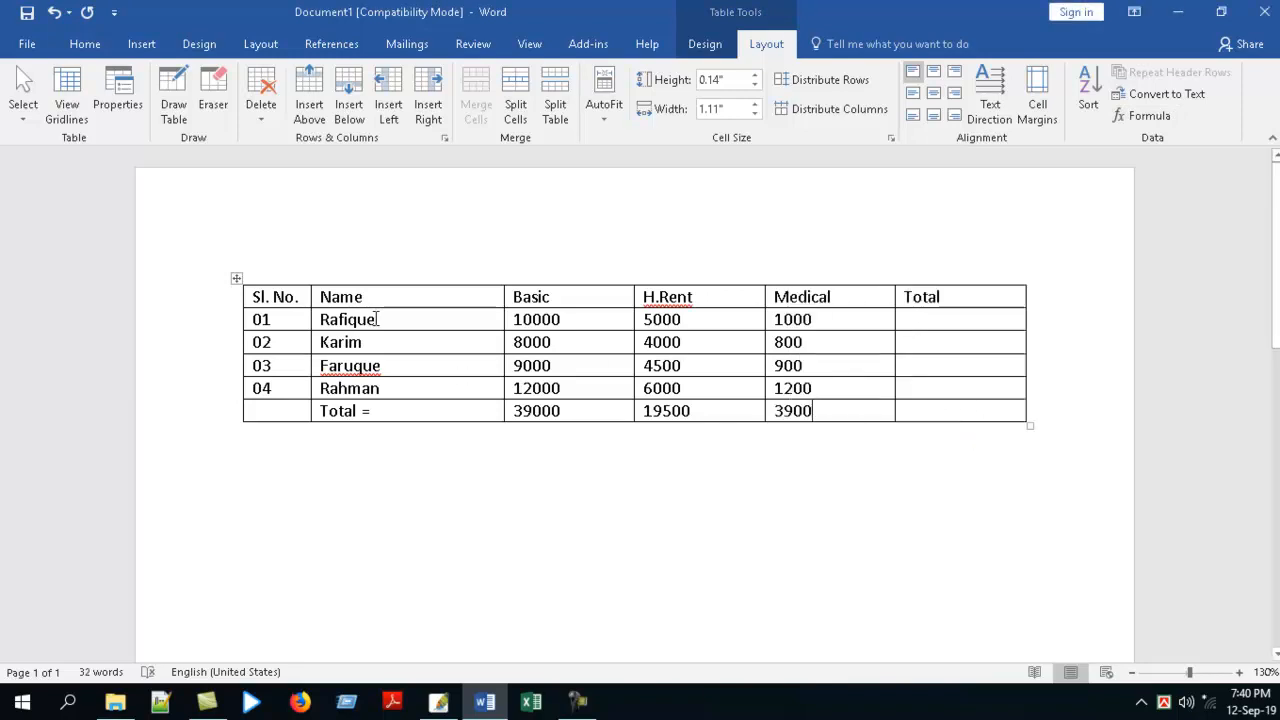
# Step: Insert the formula =SUM(LEFT) in the Total cell of row 01
pyautogui.click(948, 316)
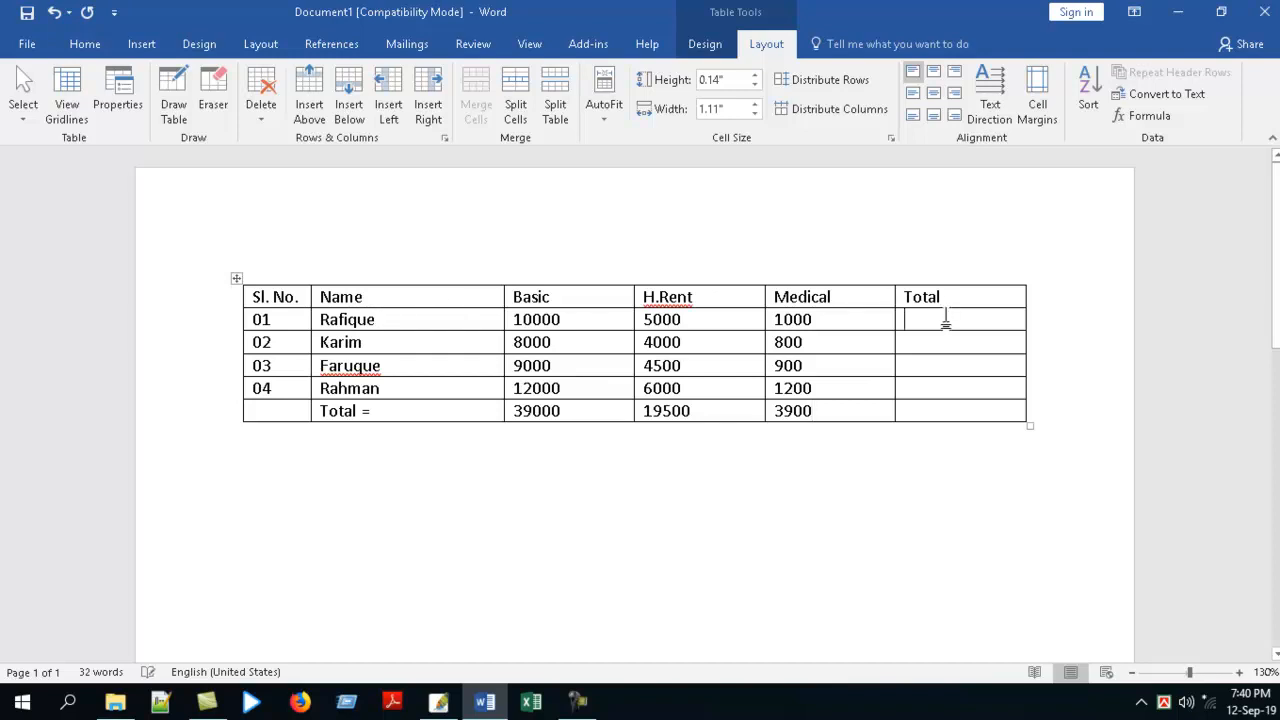
pyautogui.click(1131, 119)
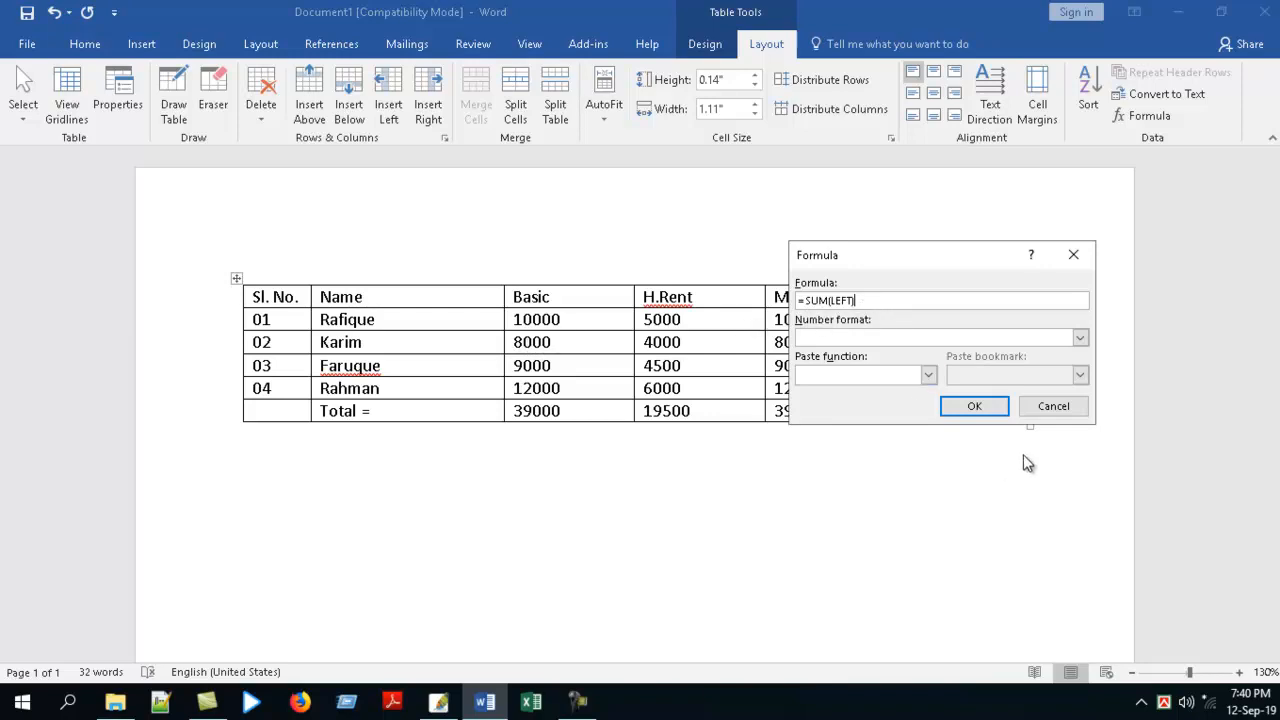
pyautogui.click(994, 409)
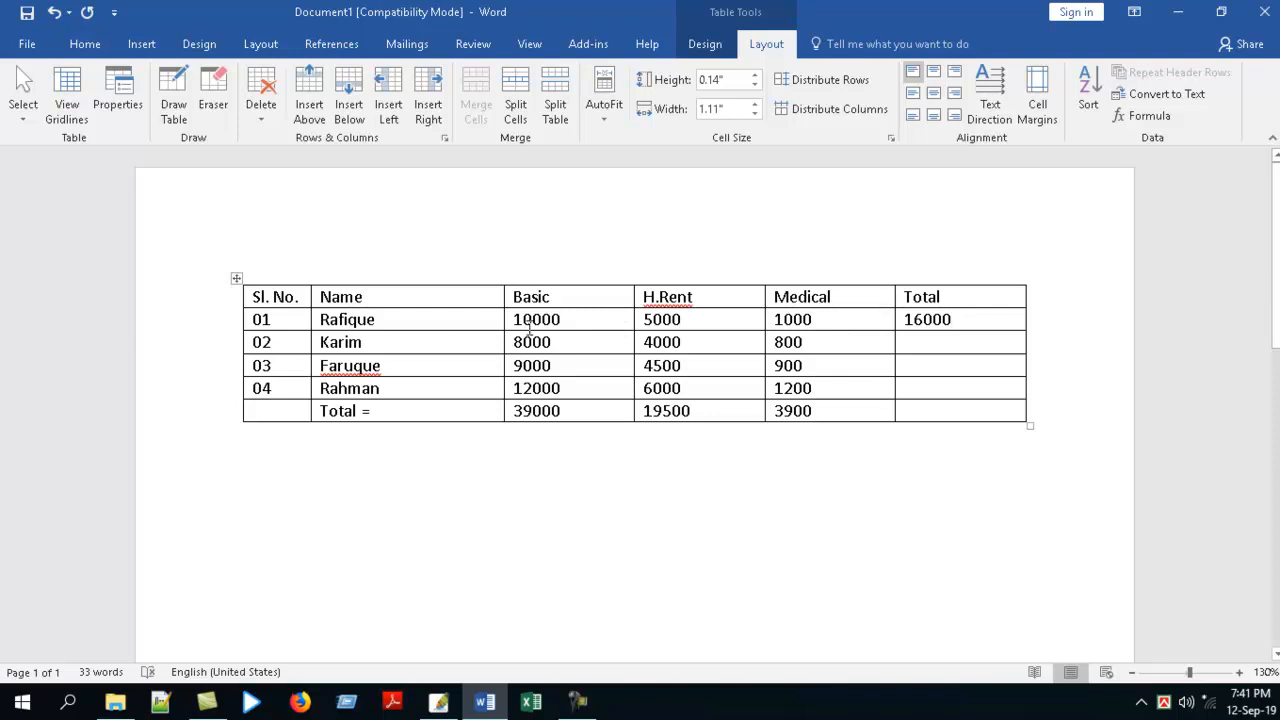
# Step: Insert a formula in row 02's Total cell, changing its SUM argument from ABOVE to left
pyautogui.click(940, 341)
pyautogui.click(1151, 116)
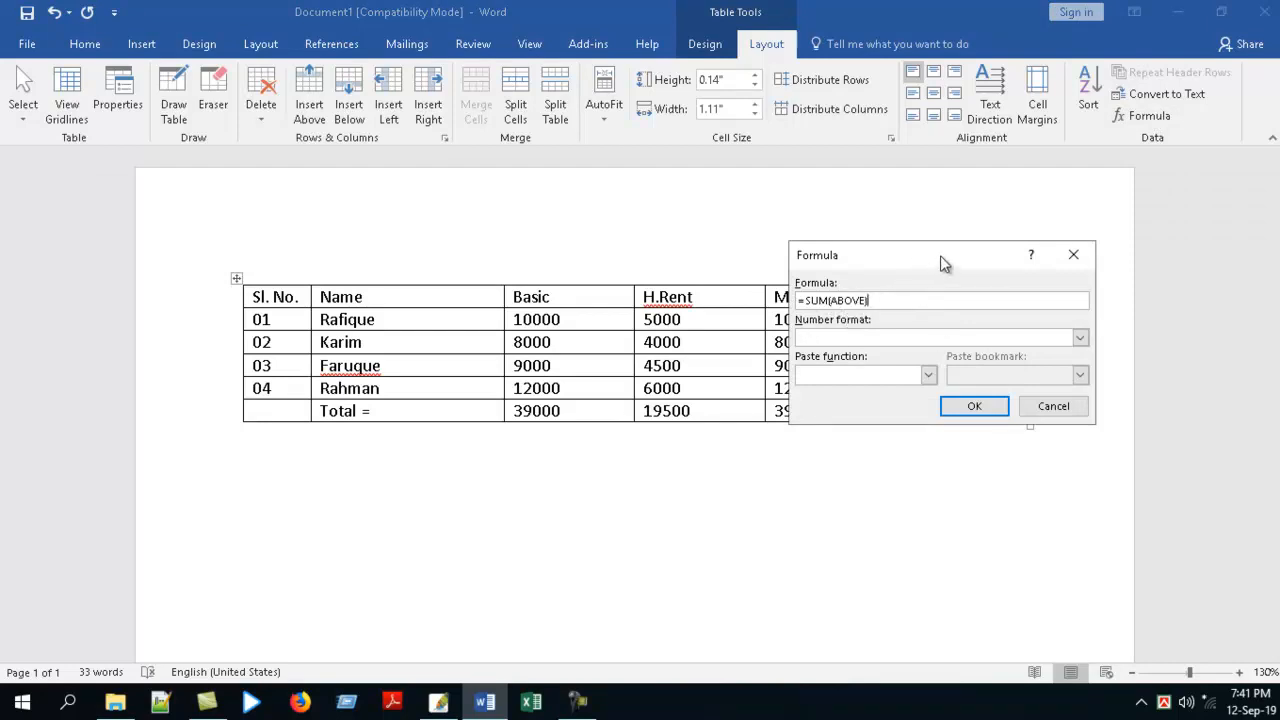
pyautogui.moveTo(950, 255); pyautogui.dragTo(1154, 299)
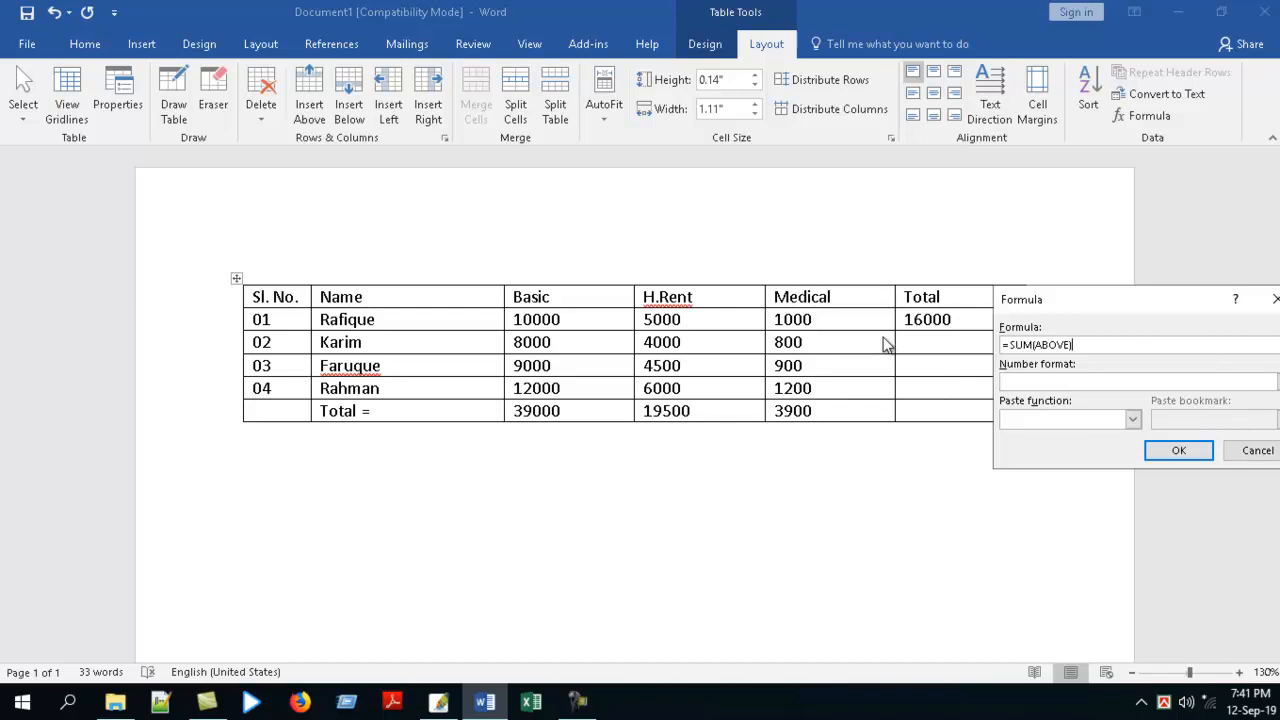
pyautogui.doubleClick(1050, 344)
pyautogui.press('BackSpace')
pyautogui.write('left')
pyautogui.click(1174, 452)
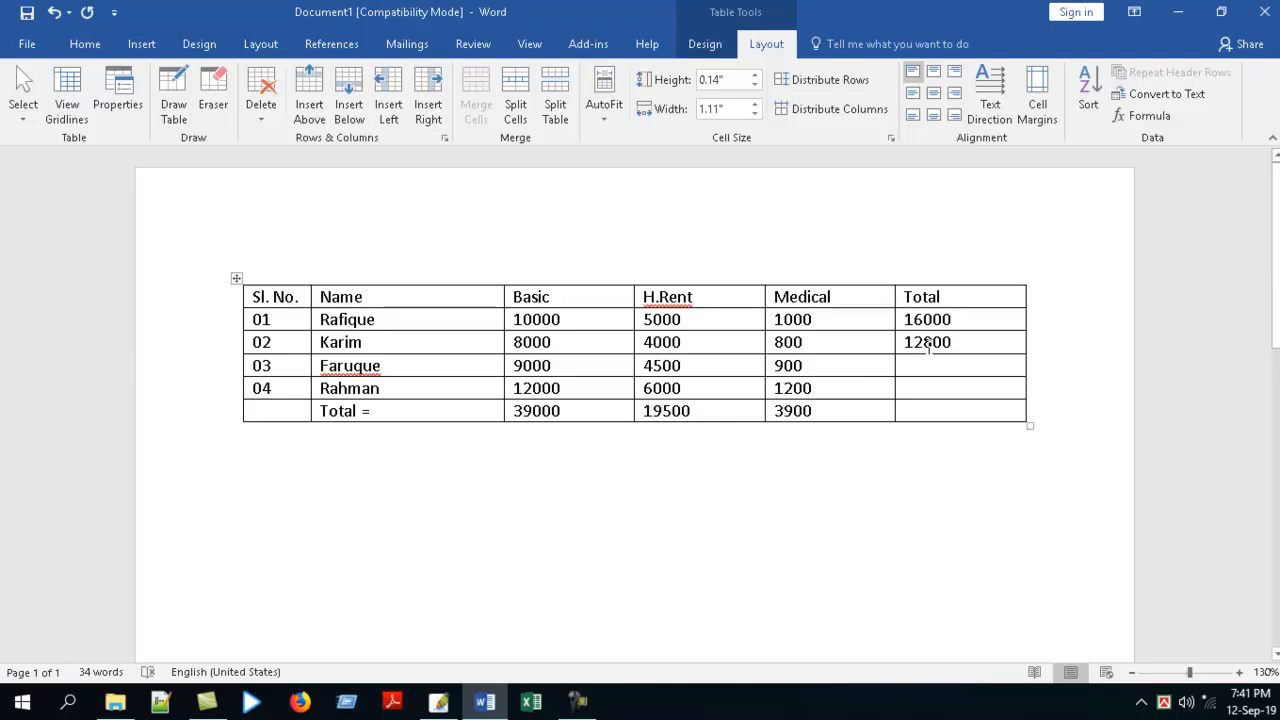
# Step: Delete the Total results of rows 01 and 02
pyautogui.moveTo(929, 342); pyautogui.dragTo(930, 322)
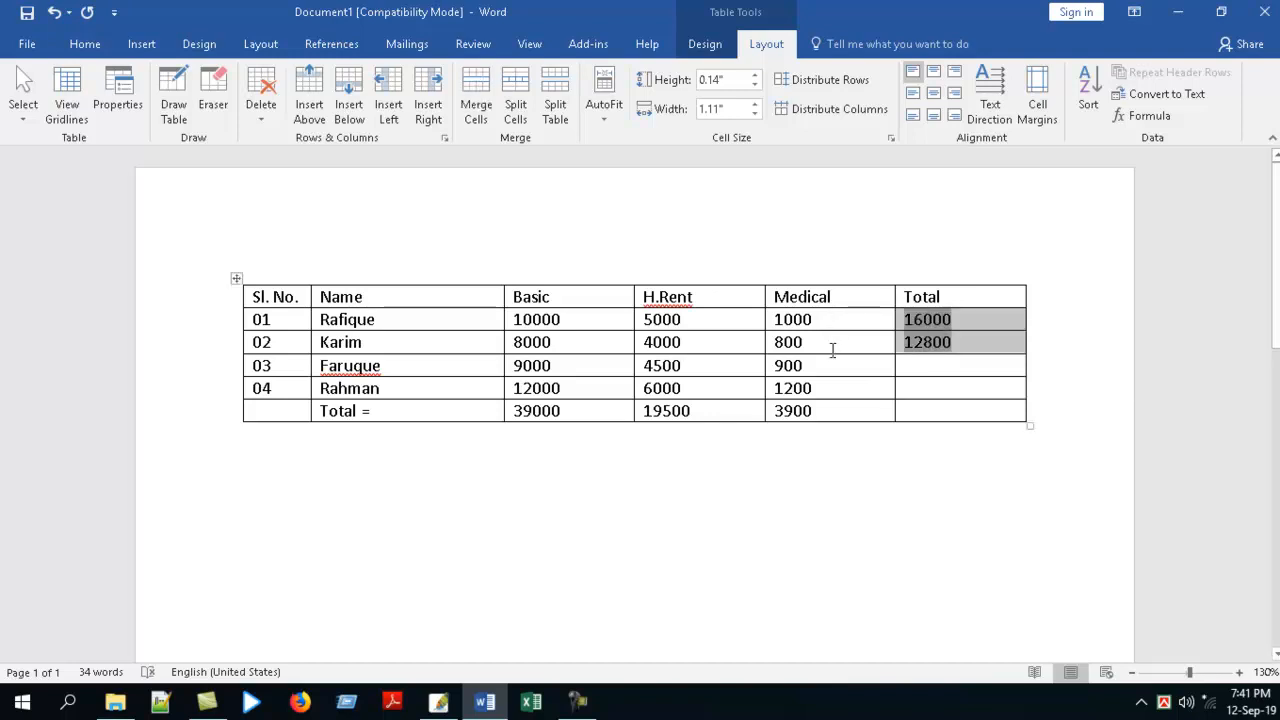
pyautogui.press('Delete')
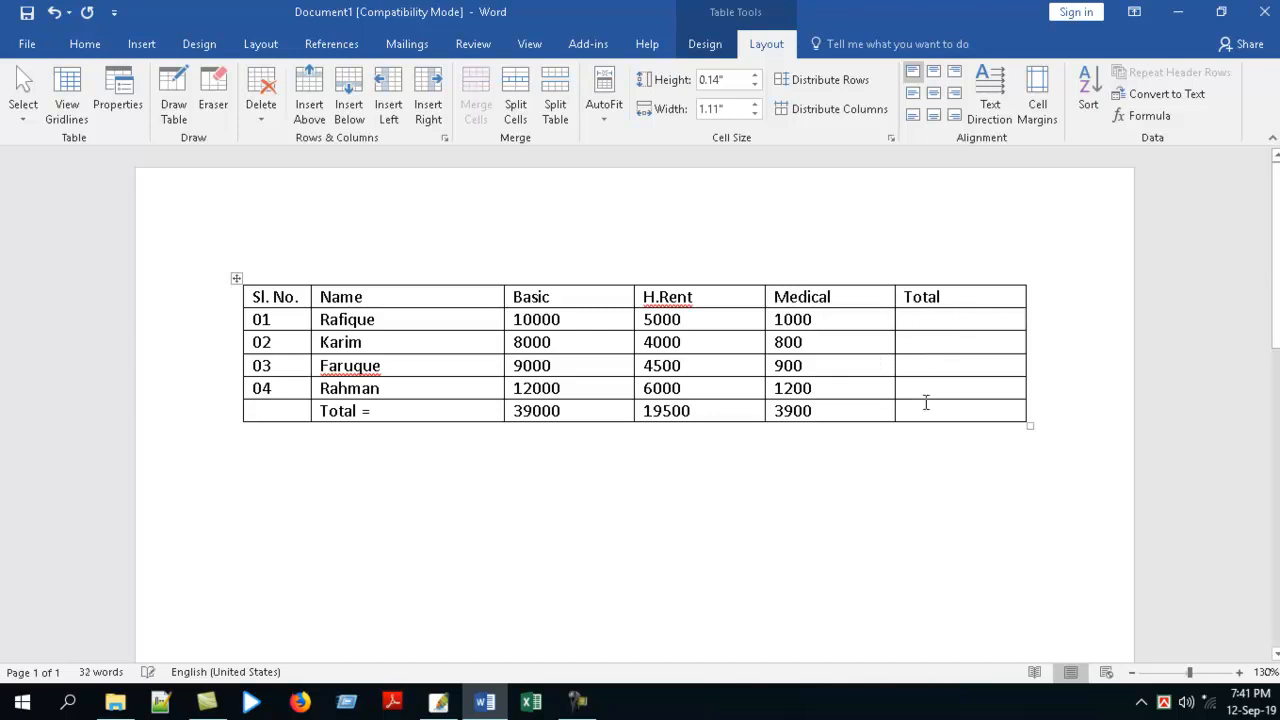
# Step: Insert the formula =SUM(LEFT) in the Total column for the "Total =" row and row 04
pyautogui.click(924, 412)
pyautogui.click(1150, 116)
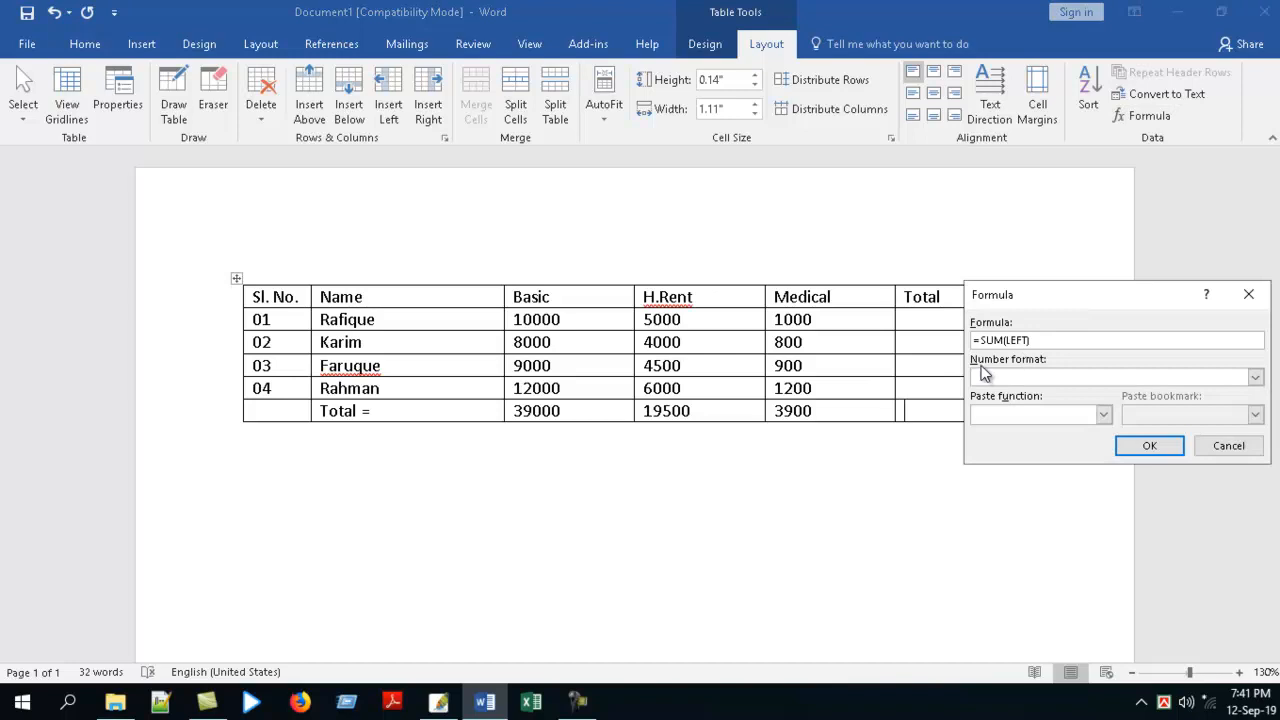
pyautogui.click(1145, 447)
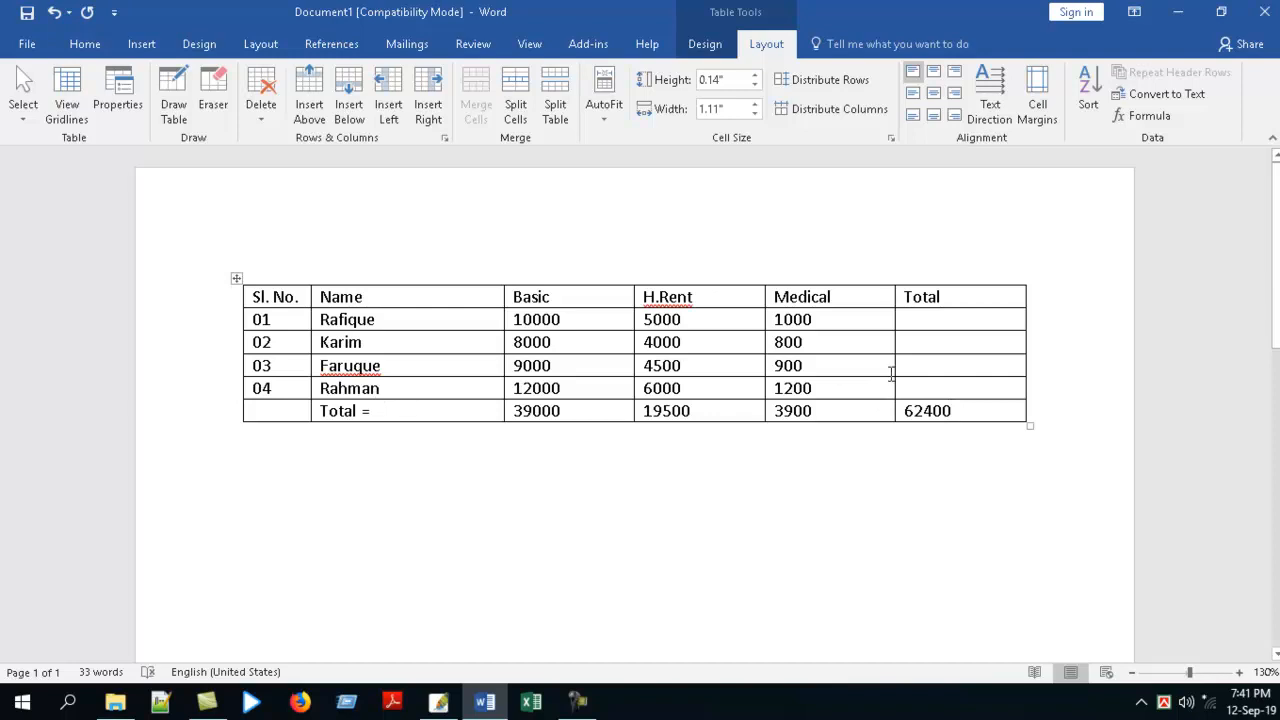
pyautogui.click(1155, 116)
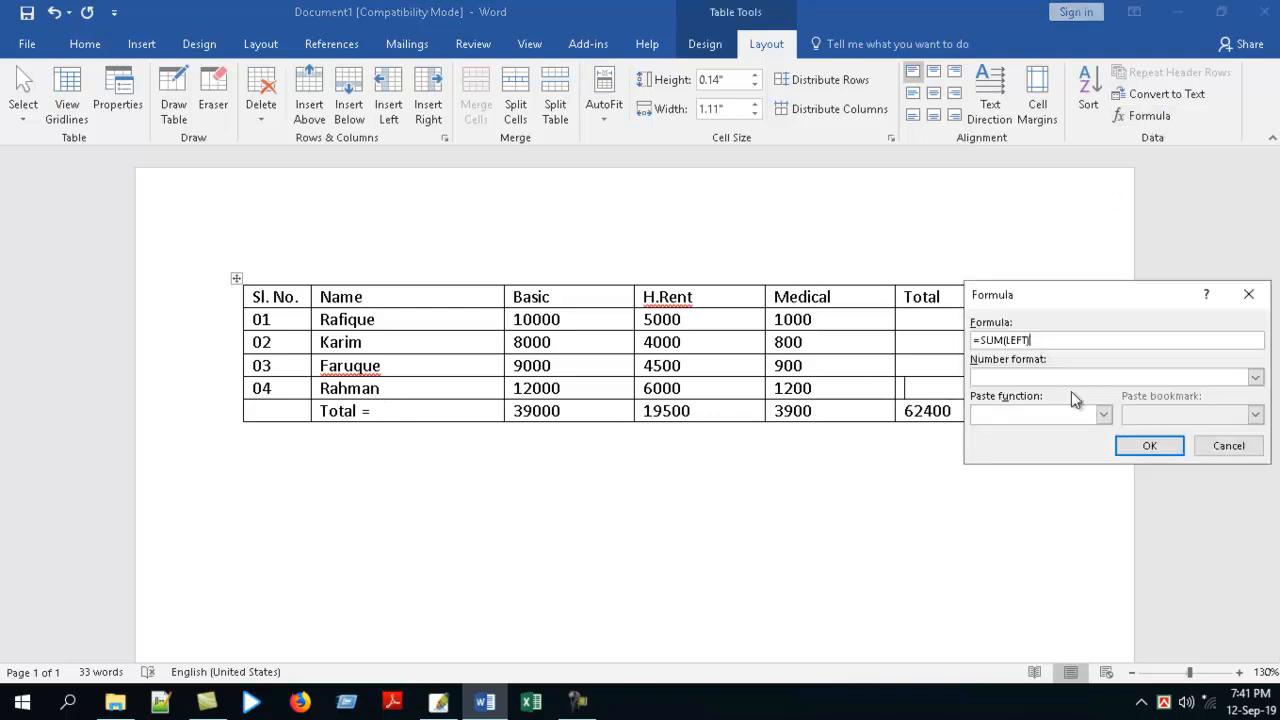
pyautogui.click(1145, 447)
# Step: Insert the formula =SUM(LEFT) in the Total cells of rows 03, 02 and 01
pyautogui.click(947, 369)
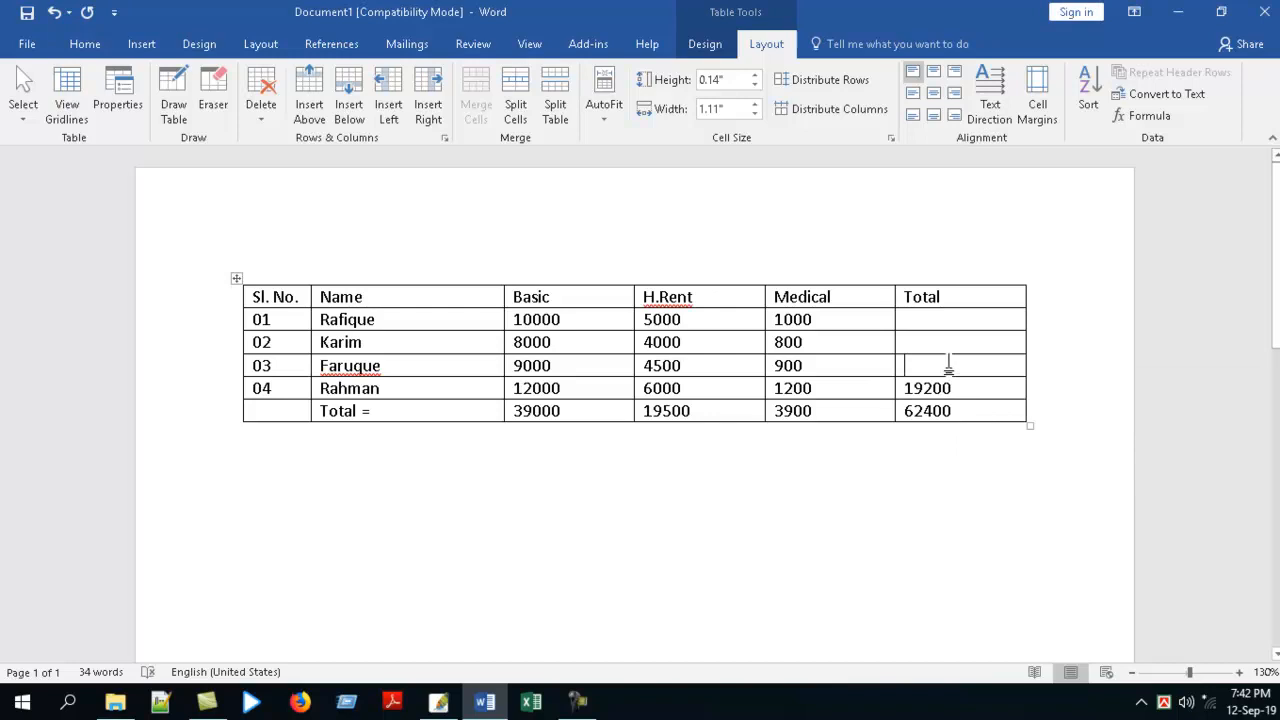
pyautogui.click(1148, 118)
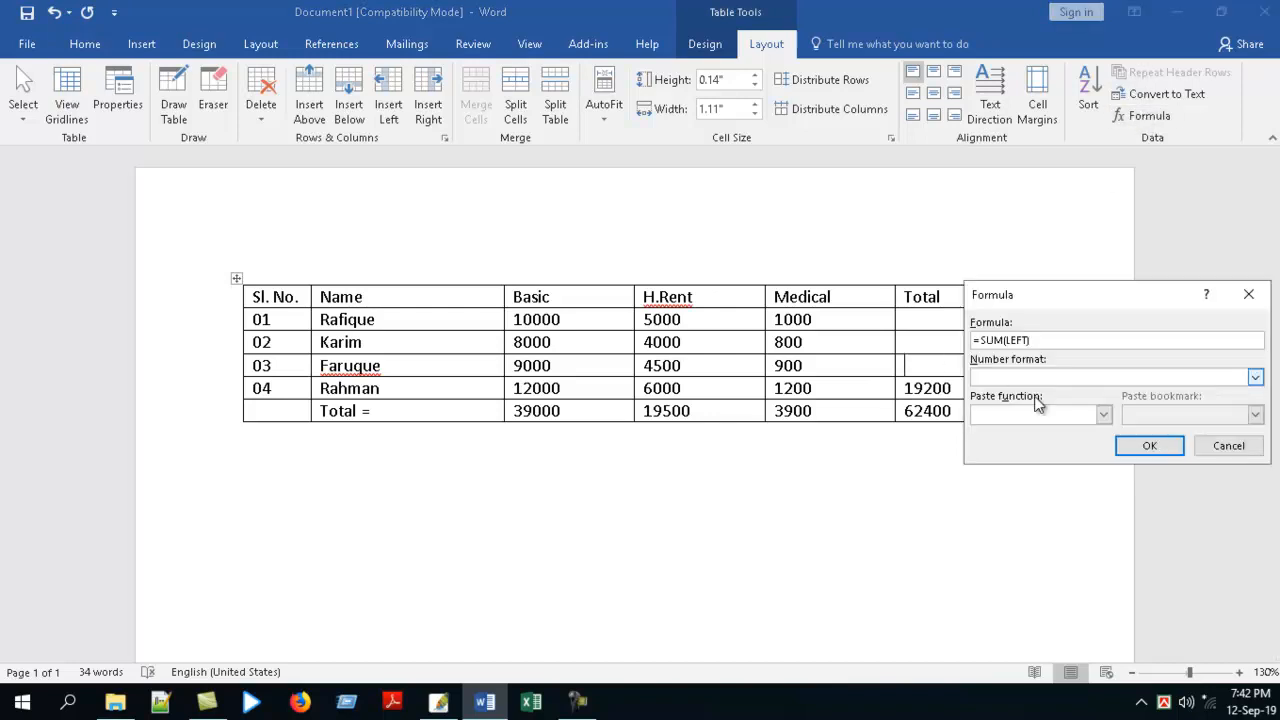
pyautogui.click(1149, 447)
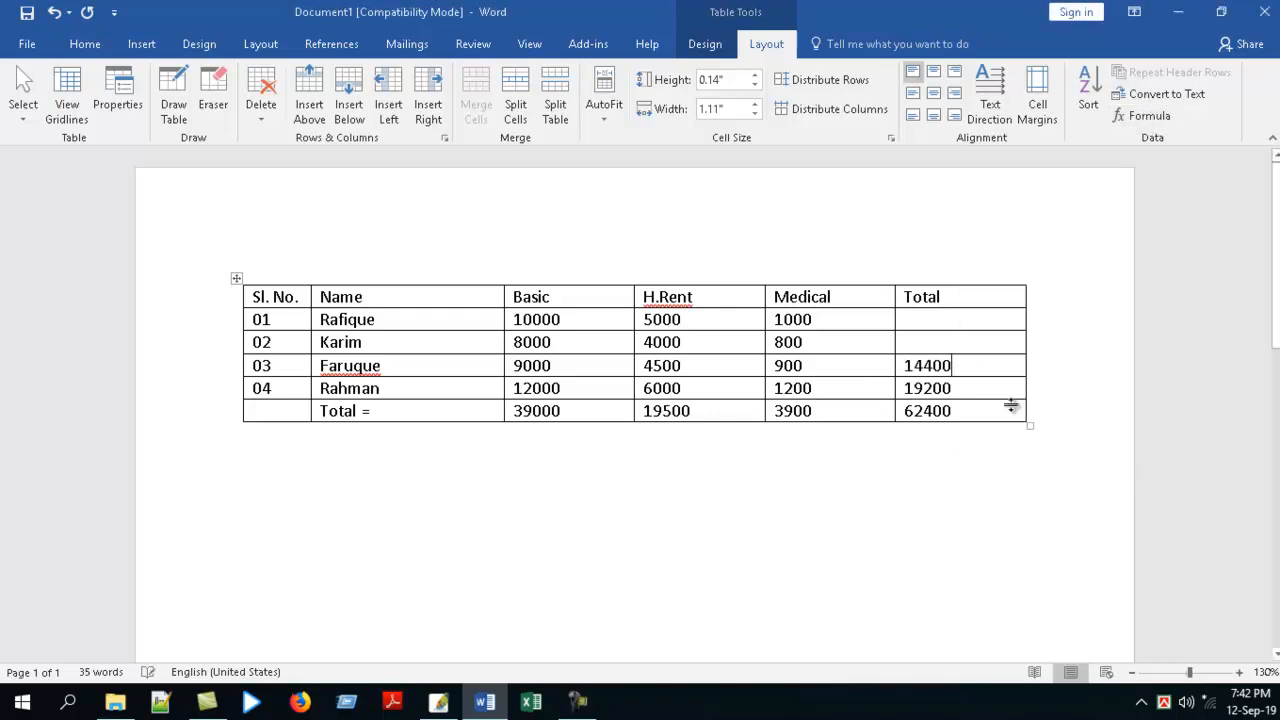
pyautogui.click(928, 341)
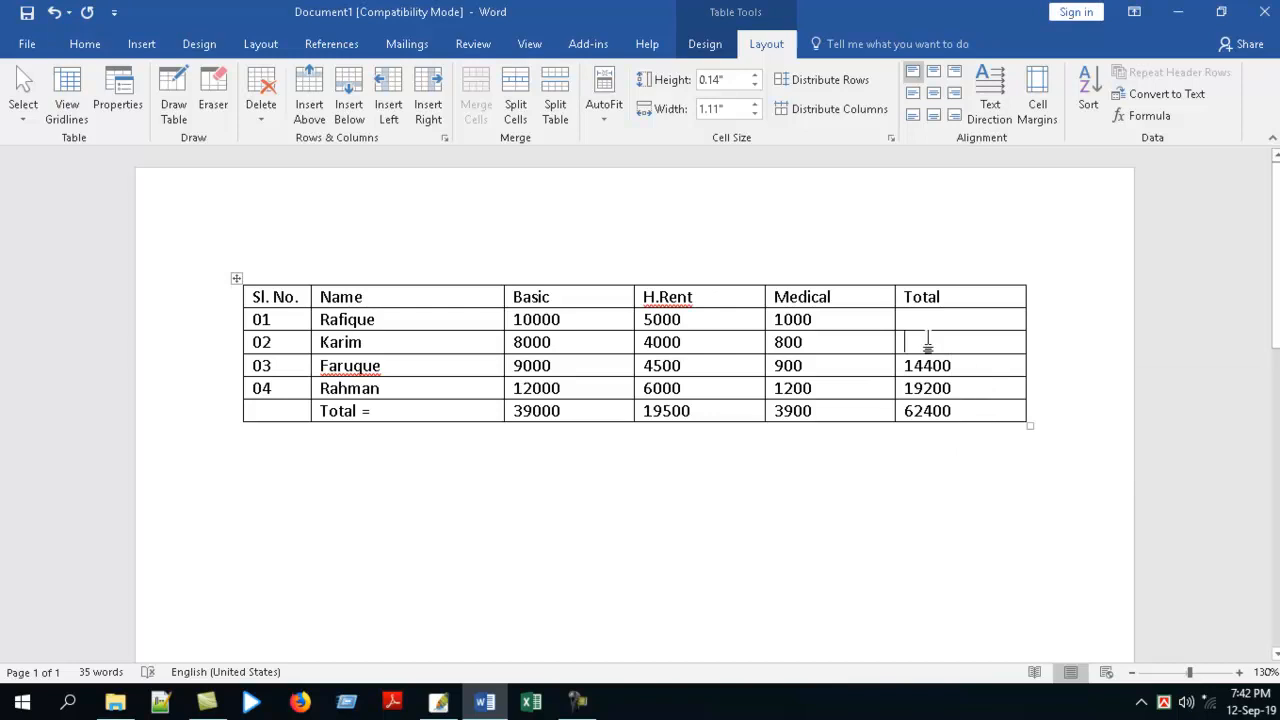
pyautogui.click(1137, 117)
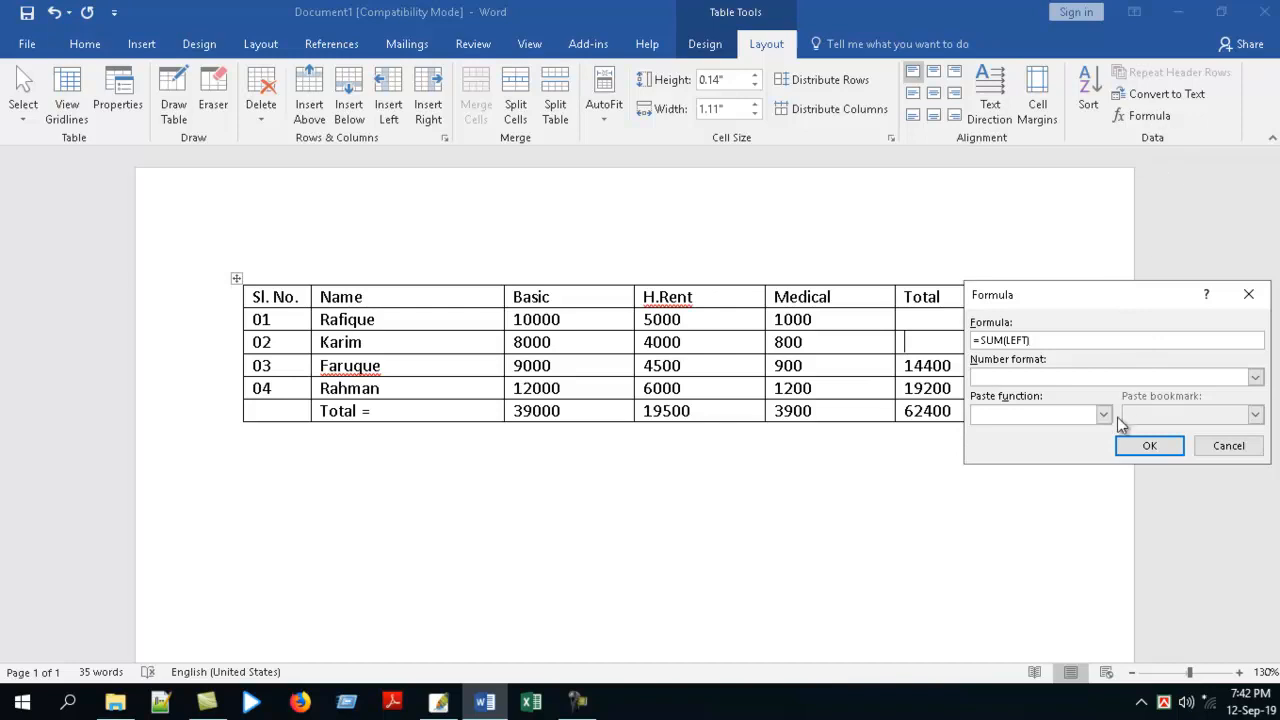
pyautogui.click(1143, 449)
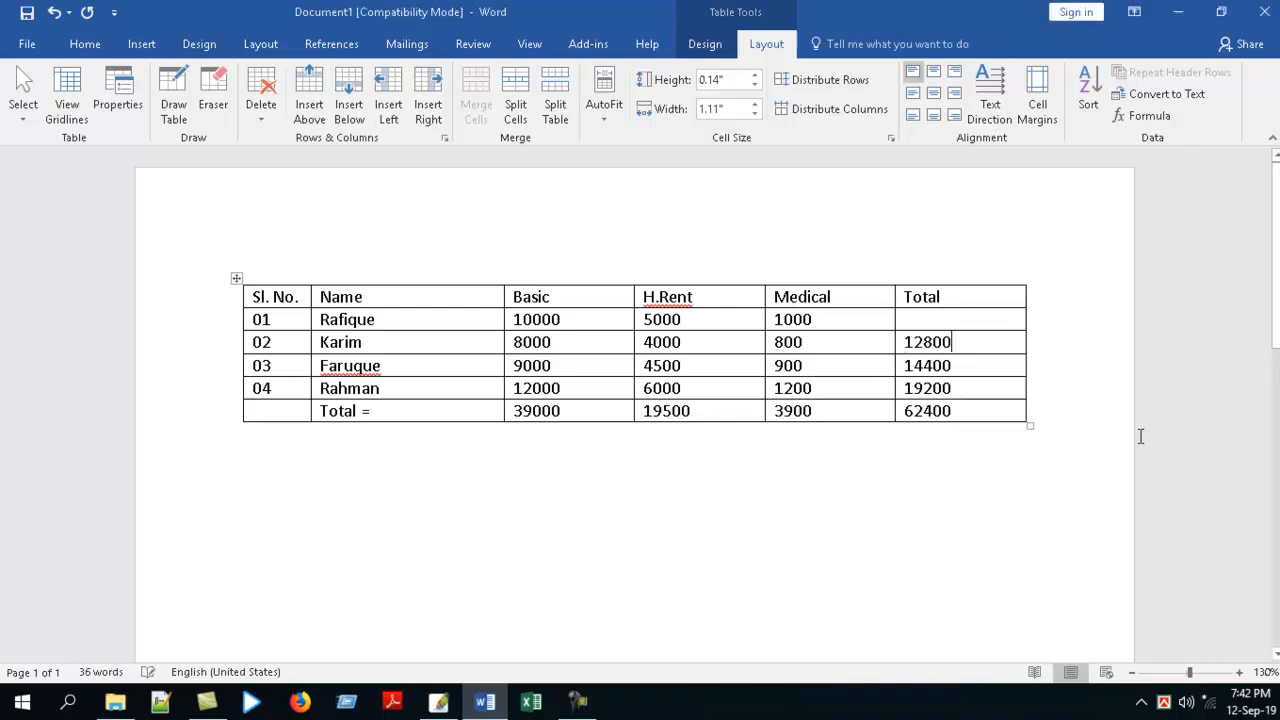
pyautogui.click(943, 321)
pyautogui.click(1156, 121)
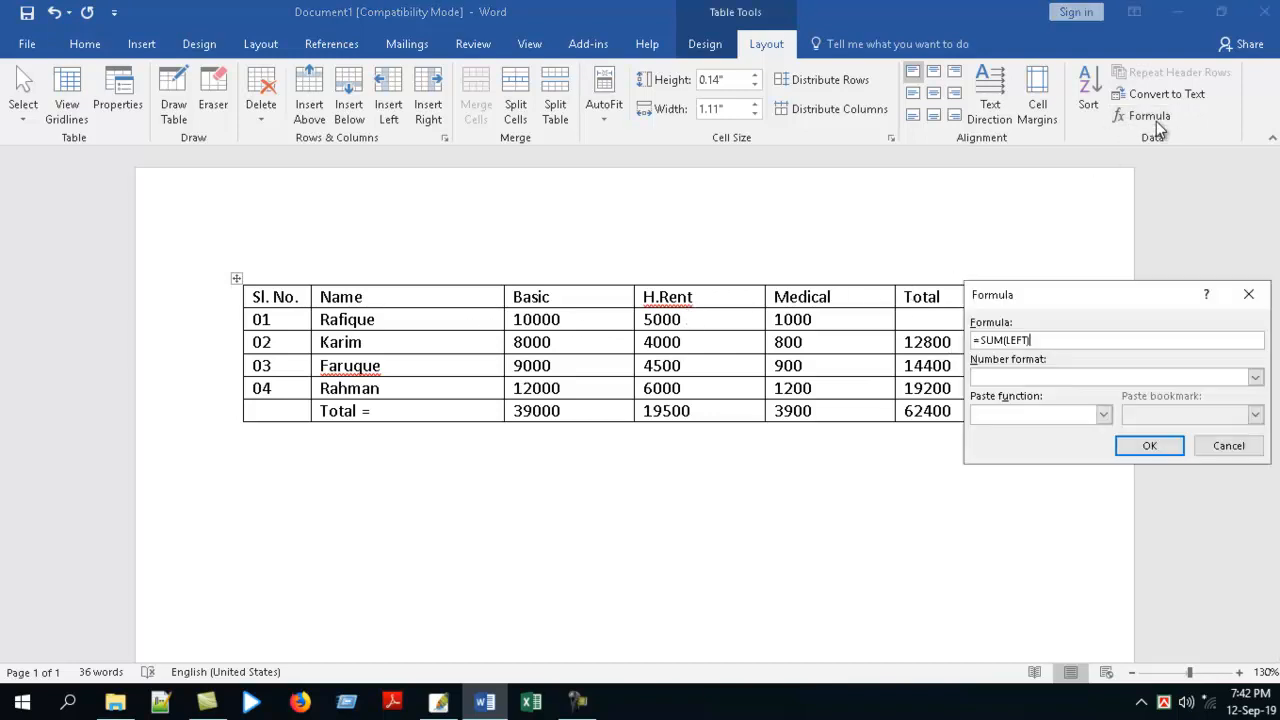
pyautogui.click(1149, 446)
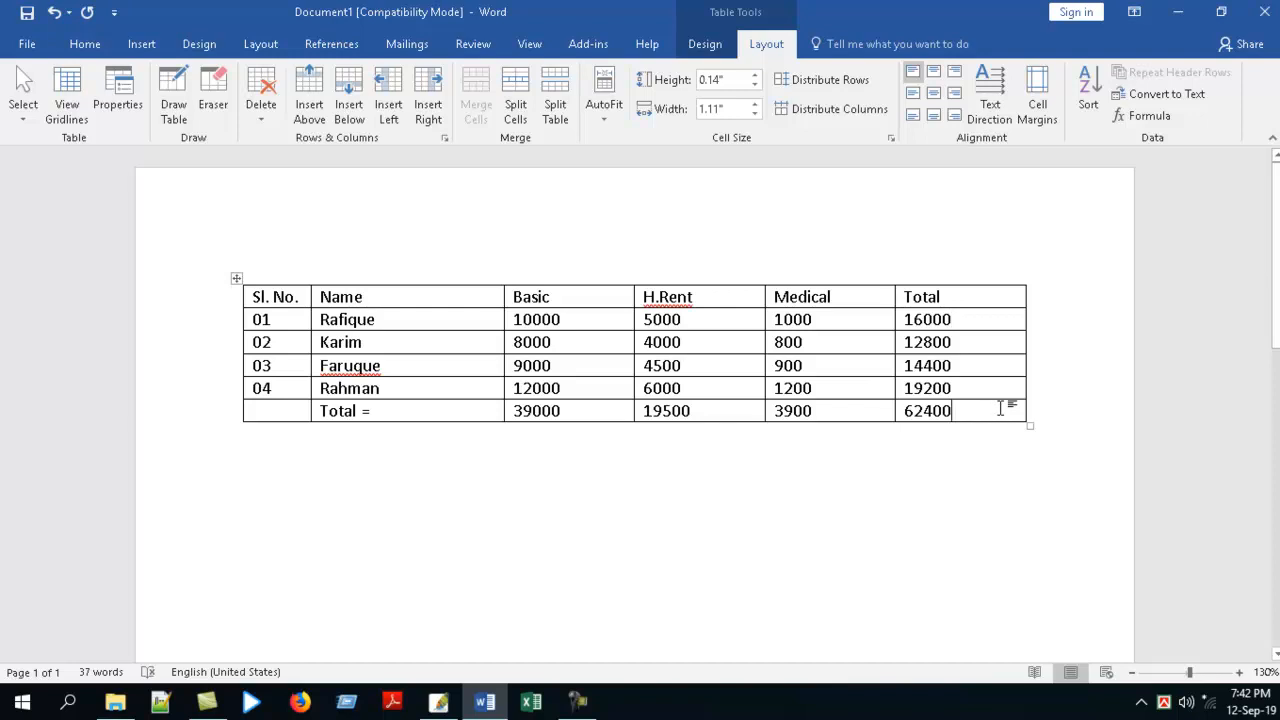
# Step: Add a row below the "Total =" row and insert the formula =count(ABOVE) in its Basic cell
pyautogui.press('Tab')
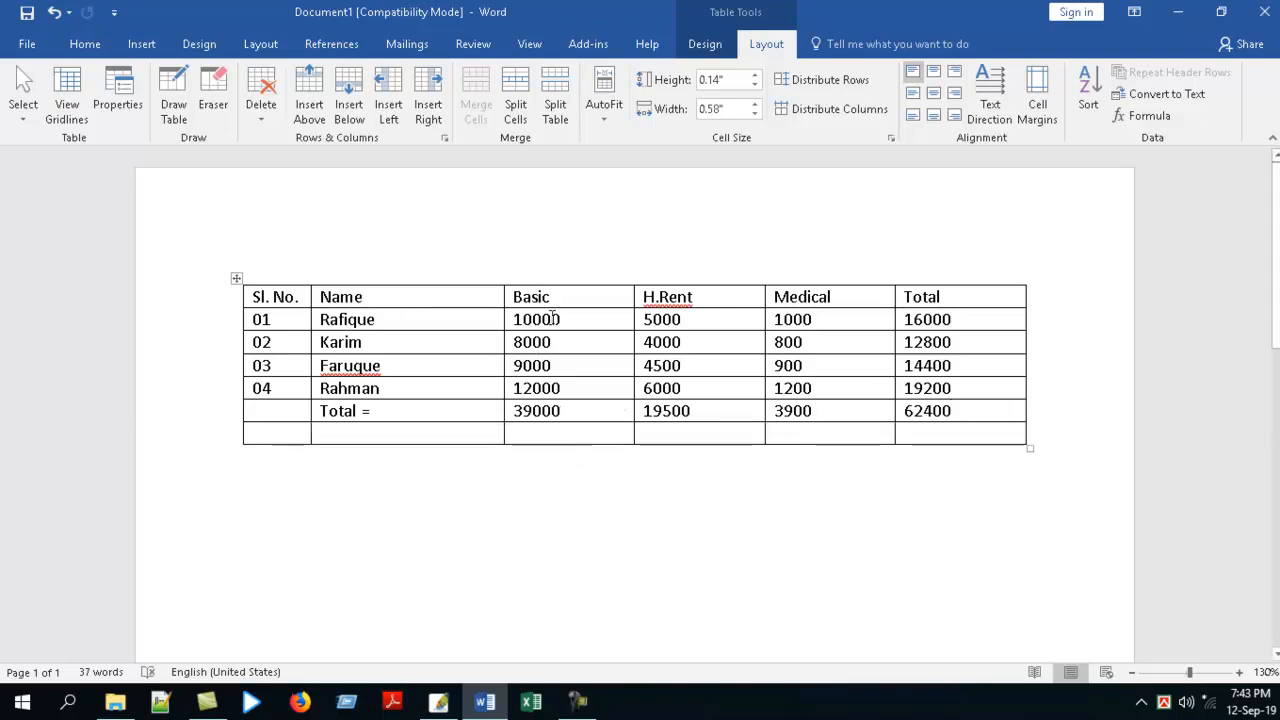
pyautogui.click(570, 427)
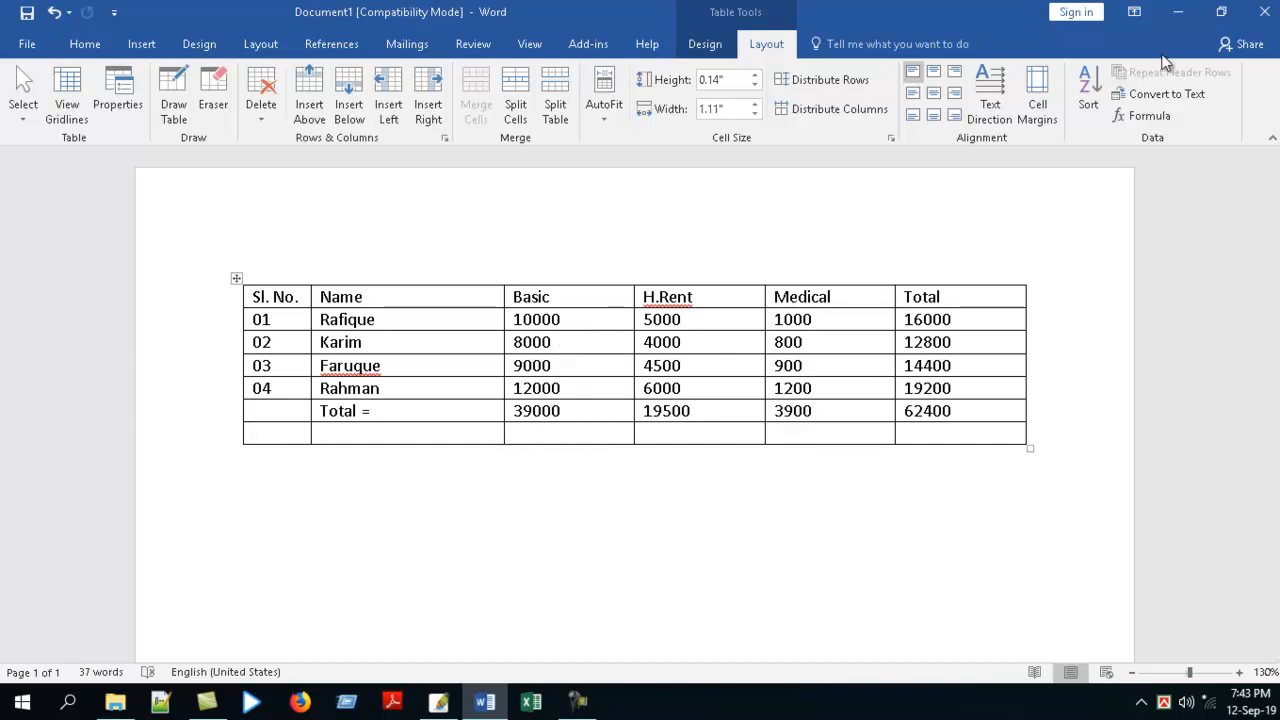
pyautogui.click(1148, 116)
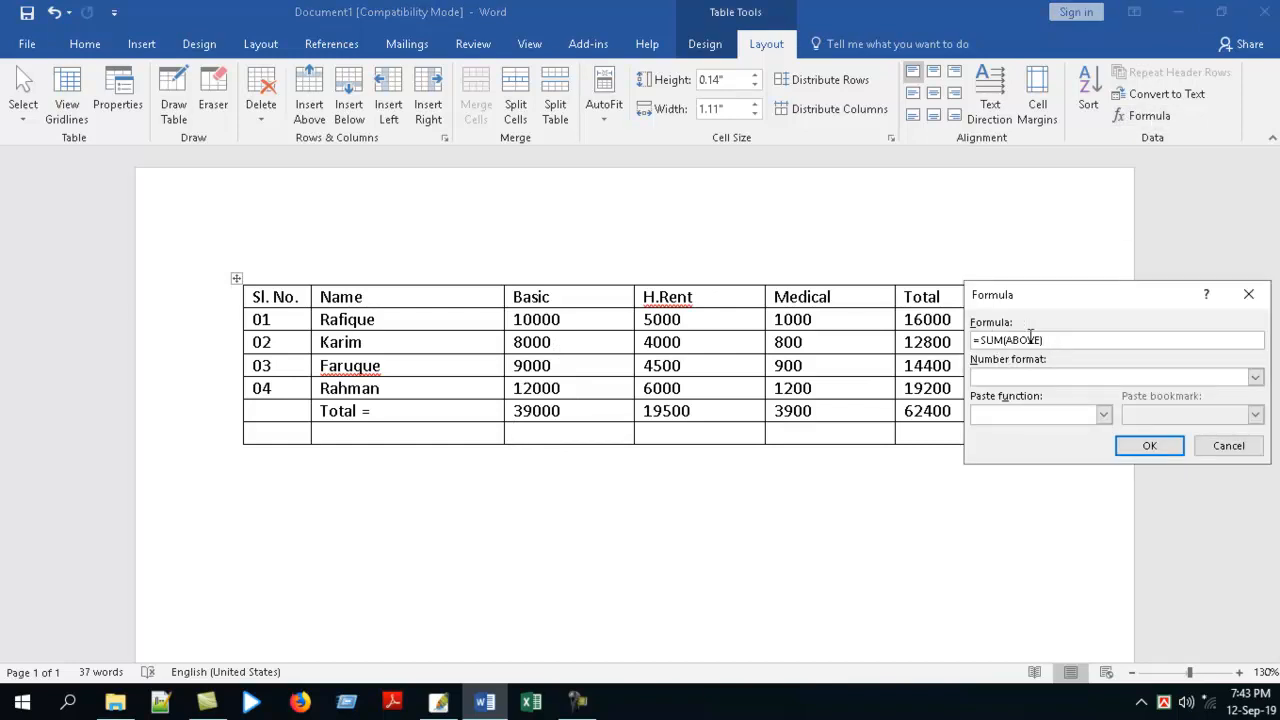
pyautogui.doubleClick(993, 340)
pyautogui.write('count')
pyautogui.click(1152, 446)
pyautogui.moveTo(527, 319); pyautogui.dragTo(527, 411)
pyautogui.click(530, 436)
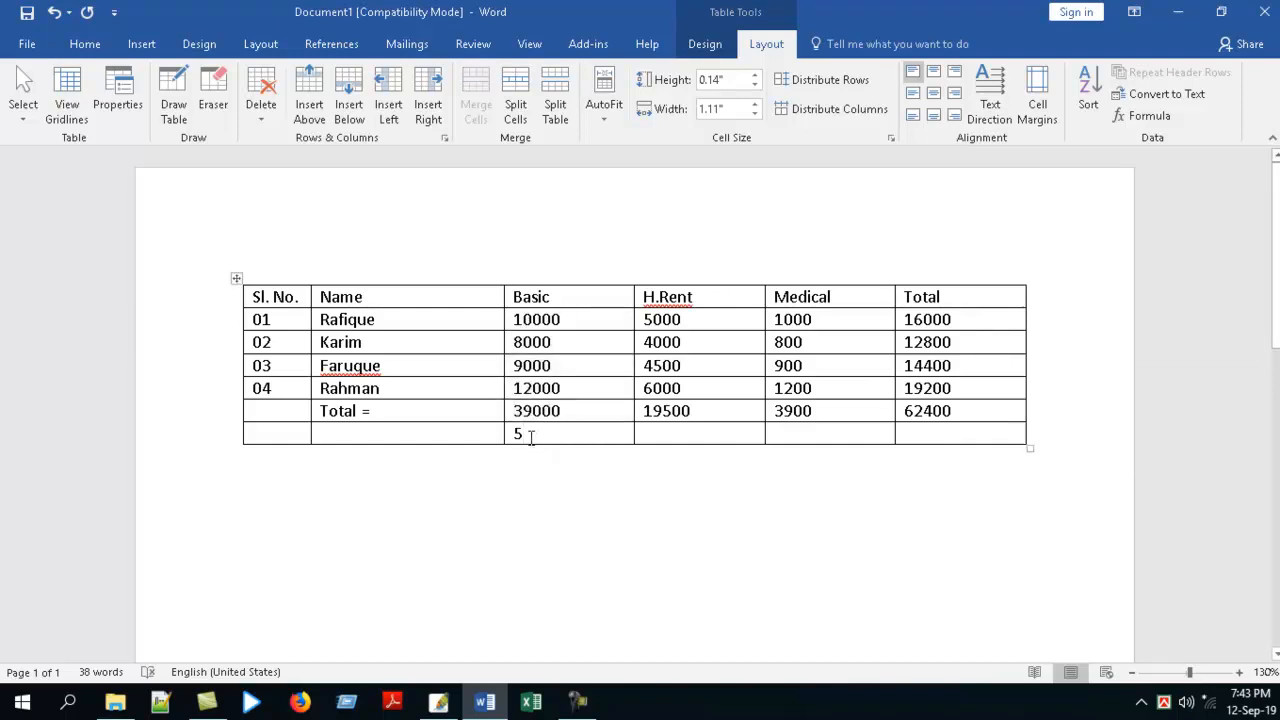
# Step: Replace the count result in the last row's Basic cell with the formula =average(ABOVE)
pyautogui.doubleClick(534, 440)
pyautogui.press('Delete')
pyautogui.click(1145, 118)
pyautogui.doubleClick(994, 340)
pyautogui.write('averag')
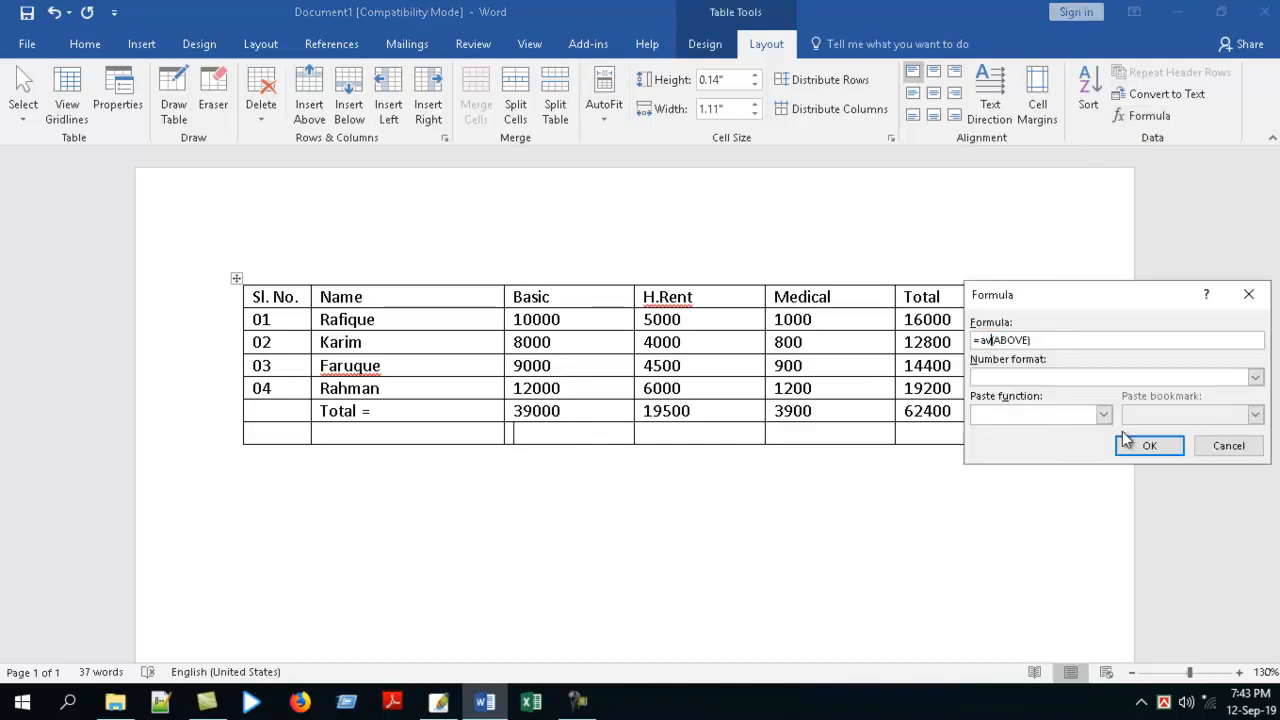
pyautogui.write('e')
pyautogui.click(1146, 447)
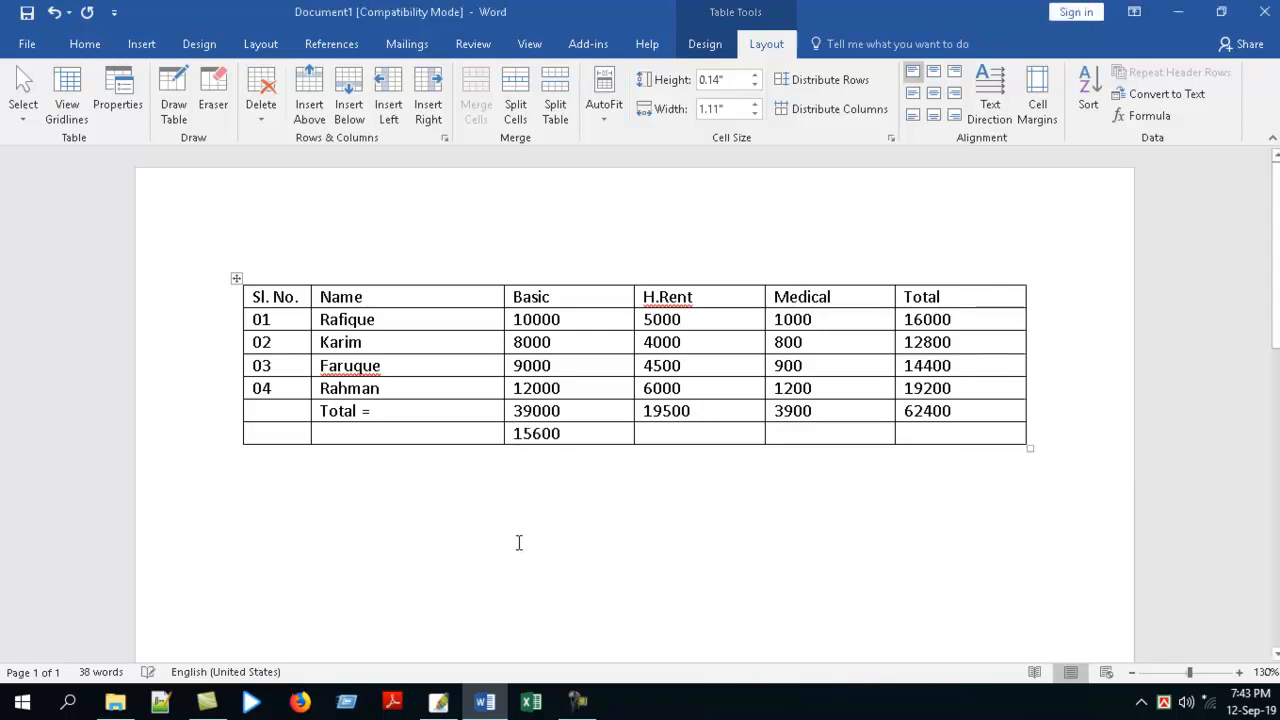
# Step: Insert a blank column to the right of the Total column
pyautogui.click(1030, 284)
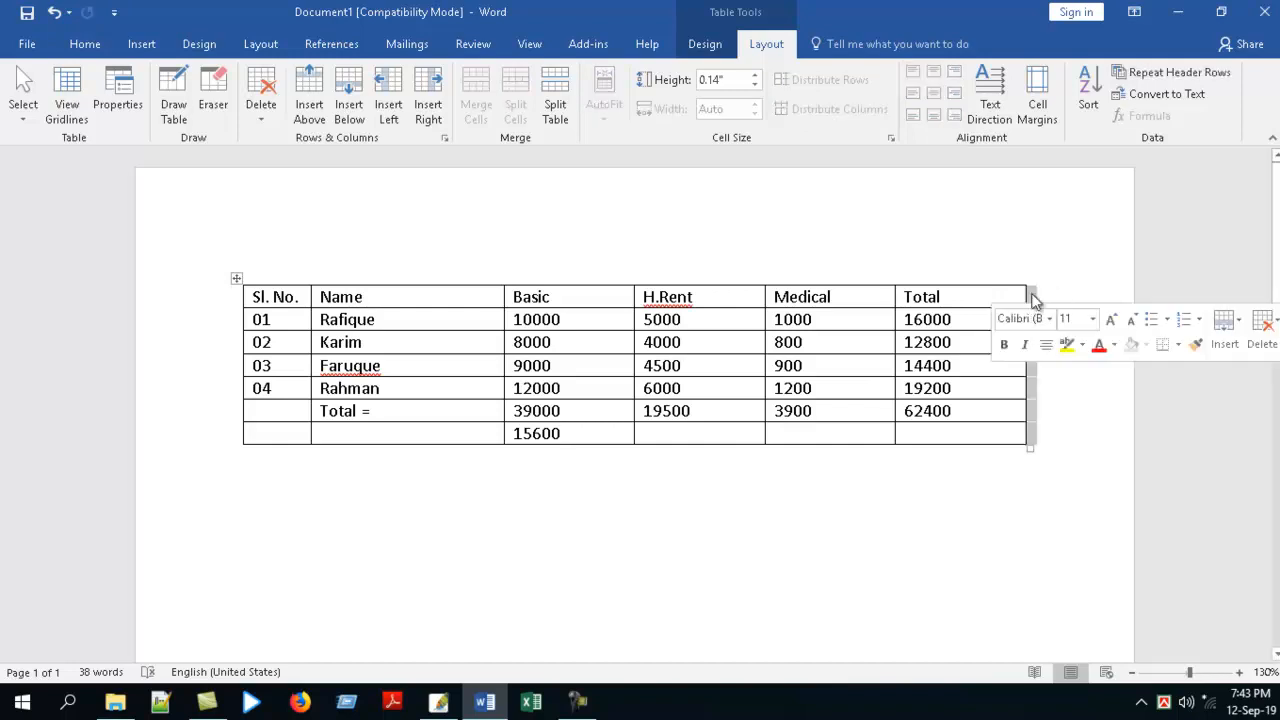
pyautogui.rightClick(1031, 302)
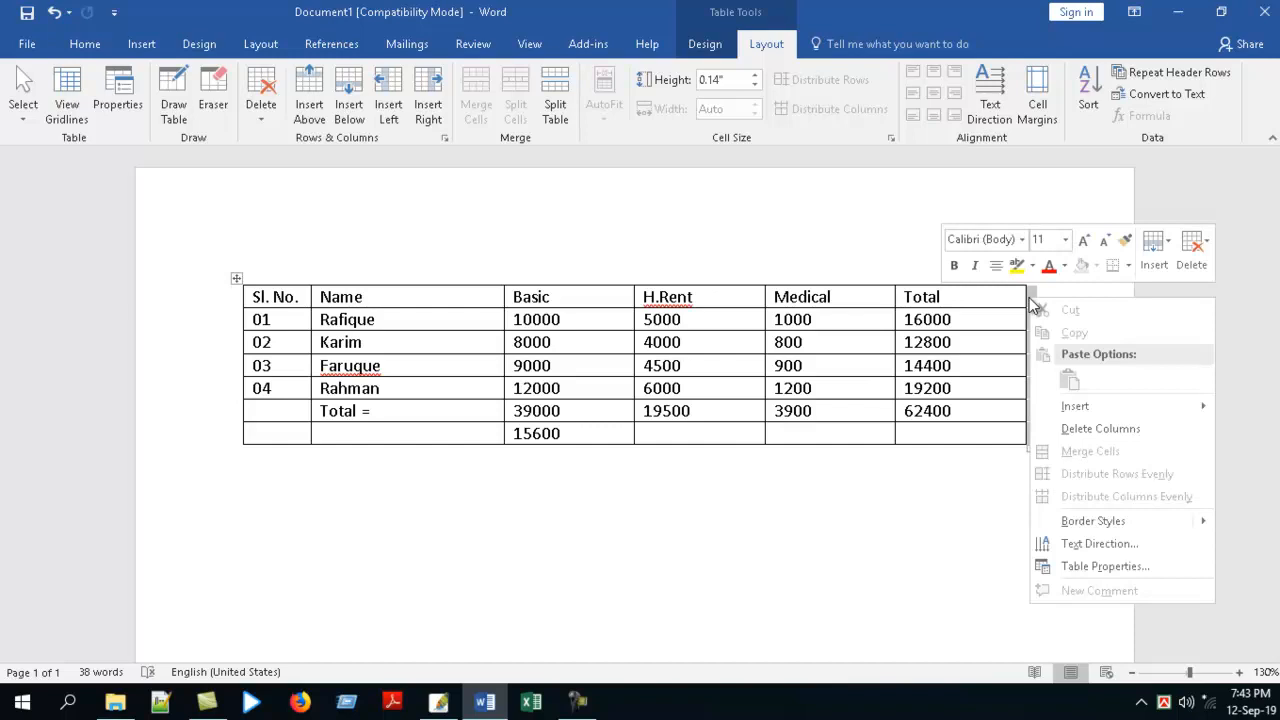
pyautogui.moveTo(1072, 413)
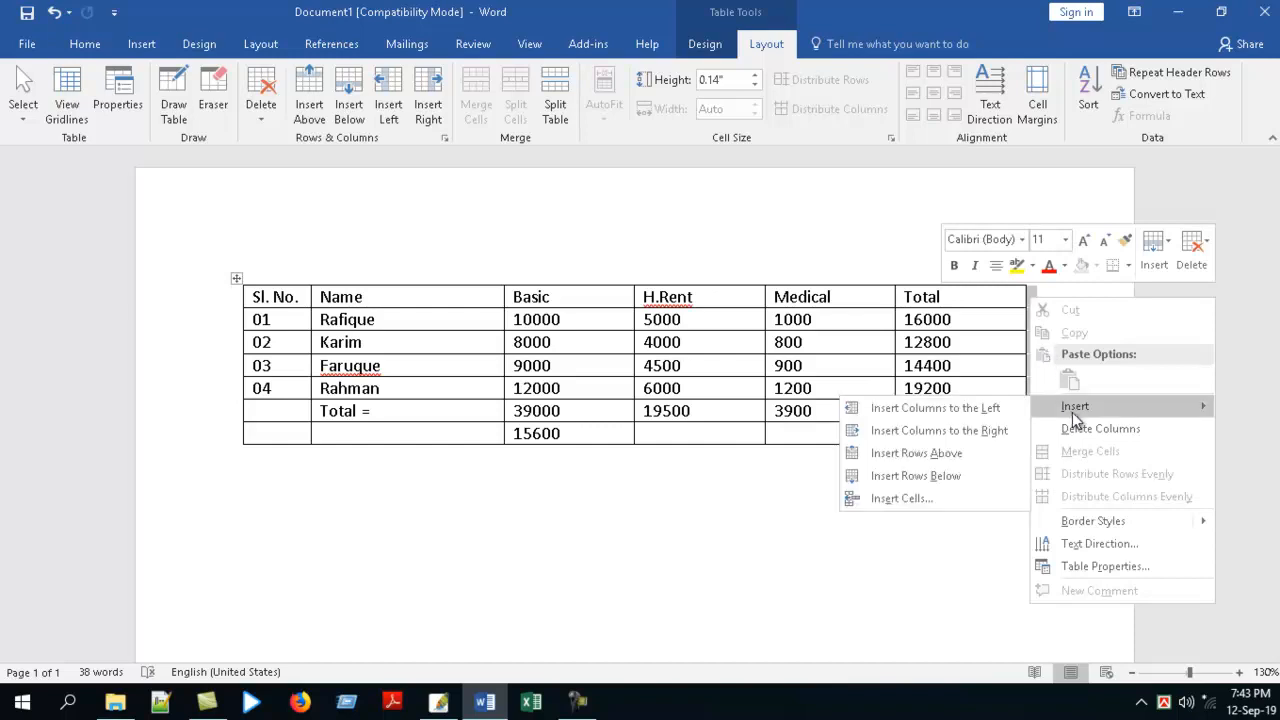
pyautogui.click(971, 431)
# Step: Insert the formula =average(LEFT) in row 01's cell of the blank last column
pyautogui.click(974, 340)
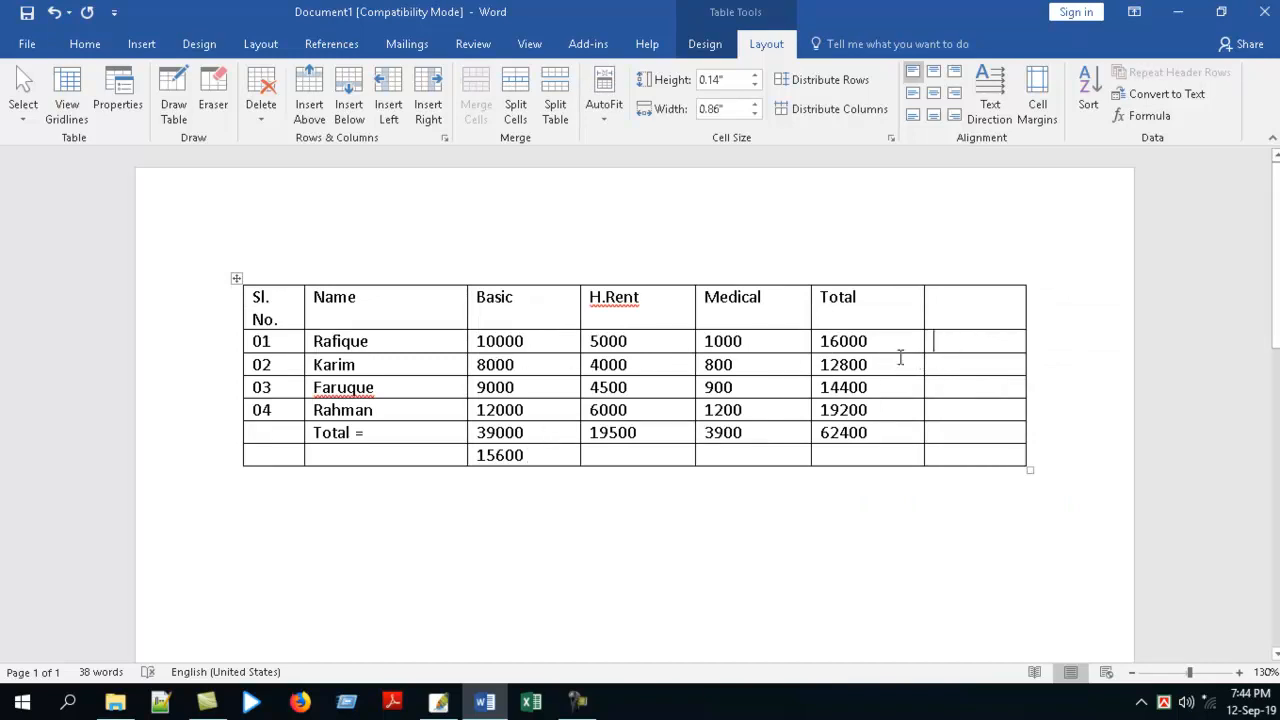
pyautogui.click(1141, 115)
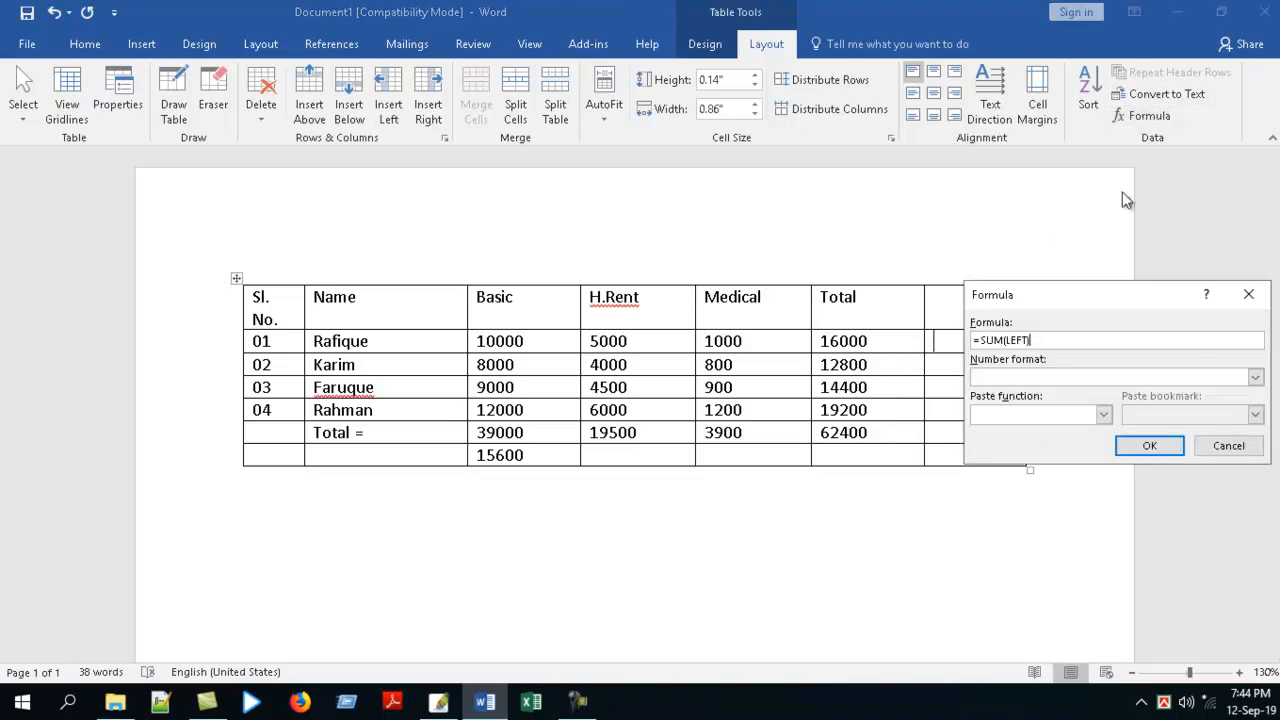
pyautogui.doubleClick(992, 340)
pyautogui.write('average')
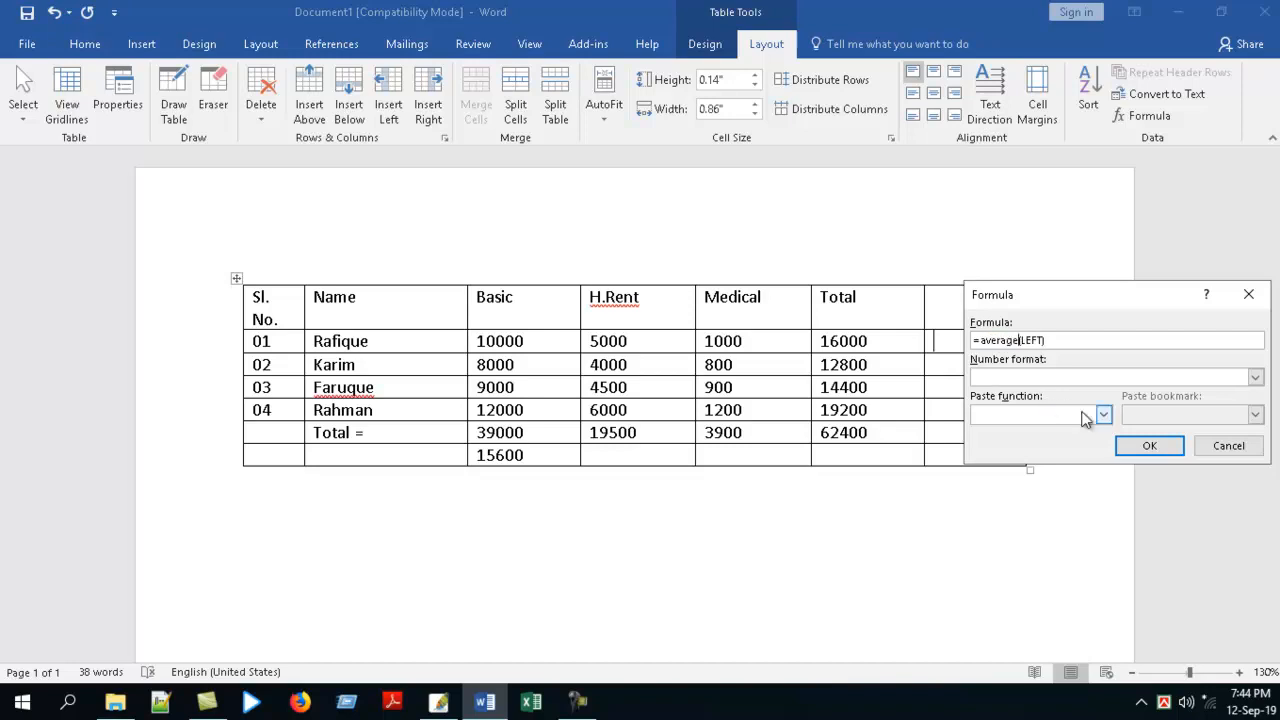
pyautogui.click(1149, 450)
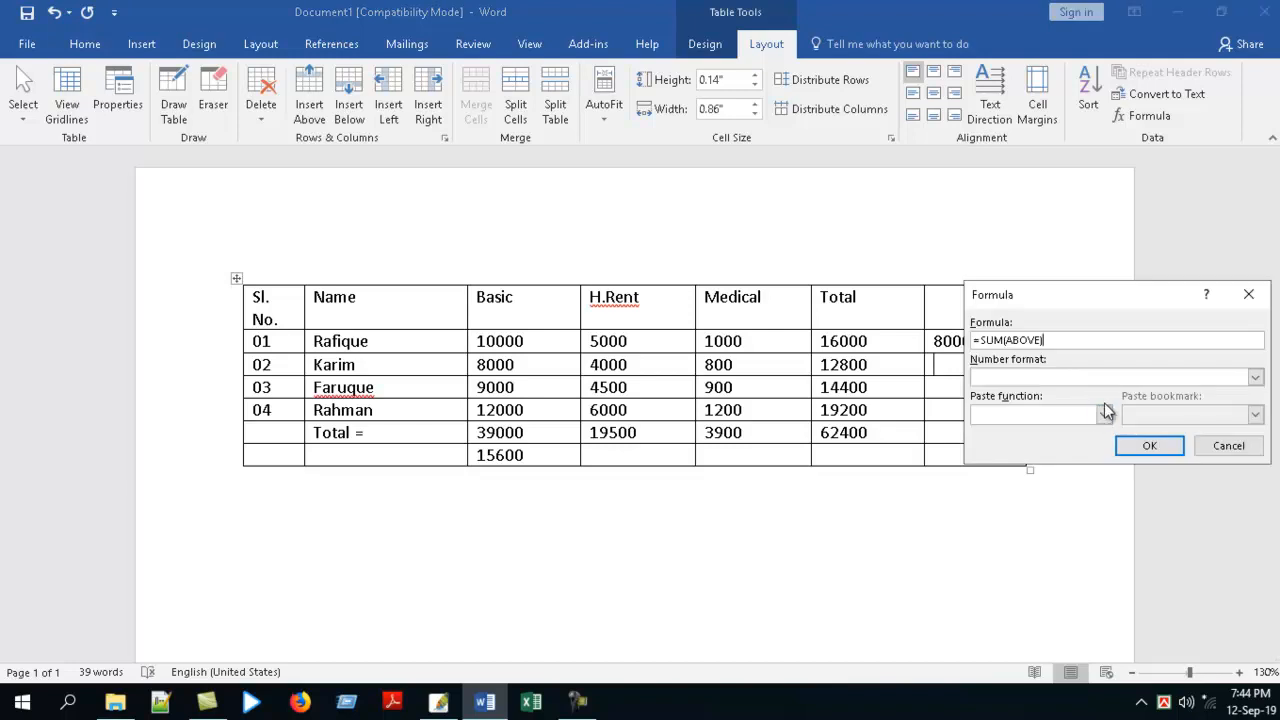
pyautogui.click(1102, 416)
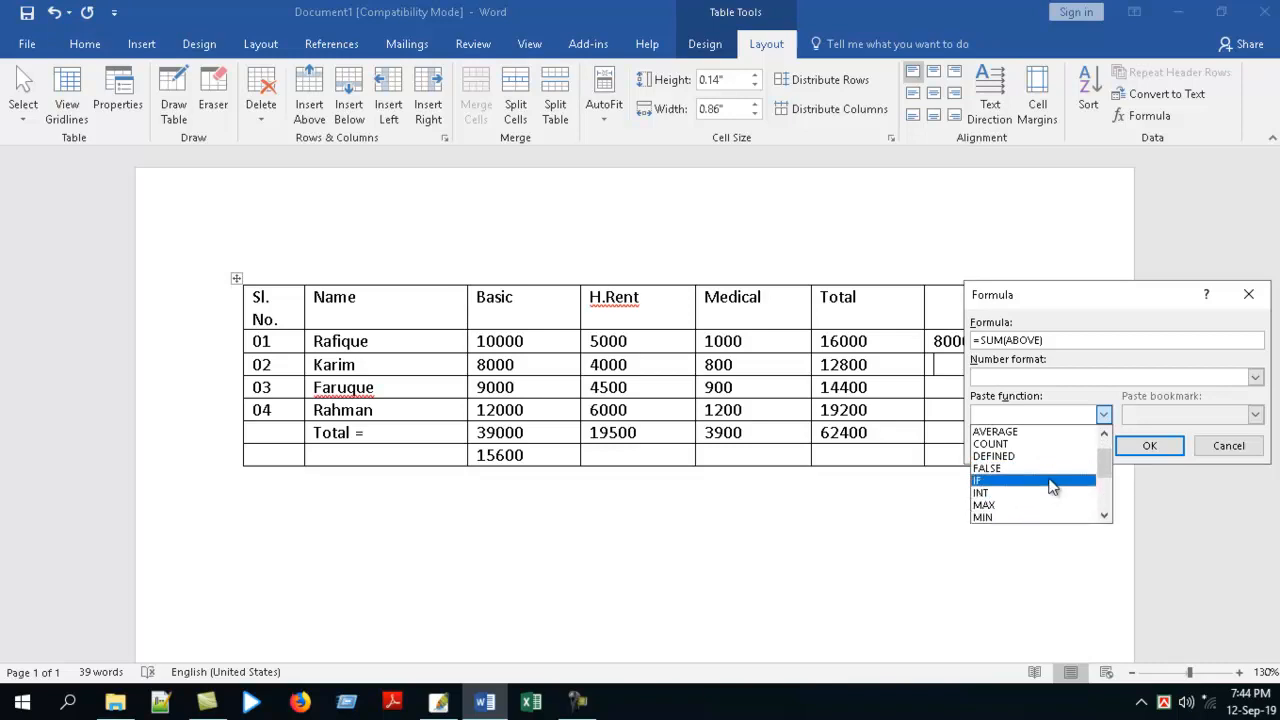
pyautogui.click(996, 340)
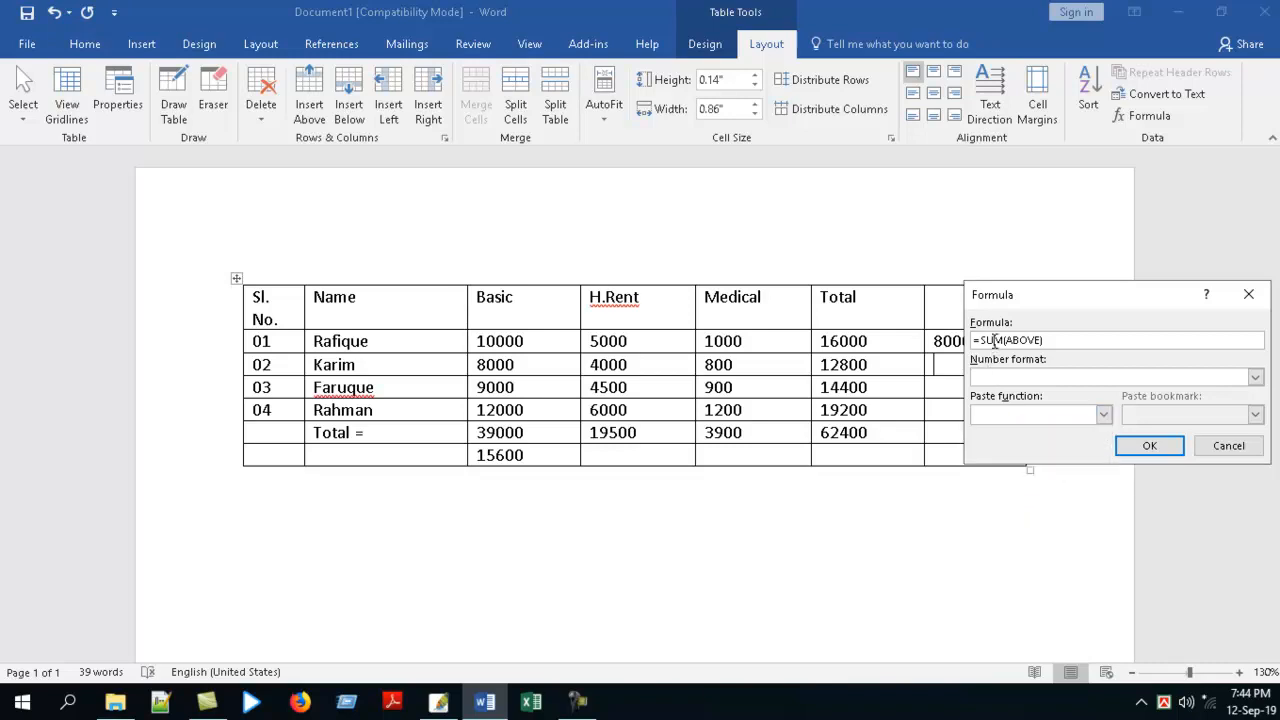
pyautogui.press('Escape')
# Step: Insert the formula =max(LEFT) in row 02's cell of the last column
pyautogui.click(1141, 115)
pyautogui.doubleClick(996, 340)
pyautogui.write('max')
pyautogui.doubleClick(1024, 340)
pyautogui.write('l')
pyautogui.click(1150, 446)
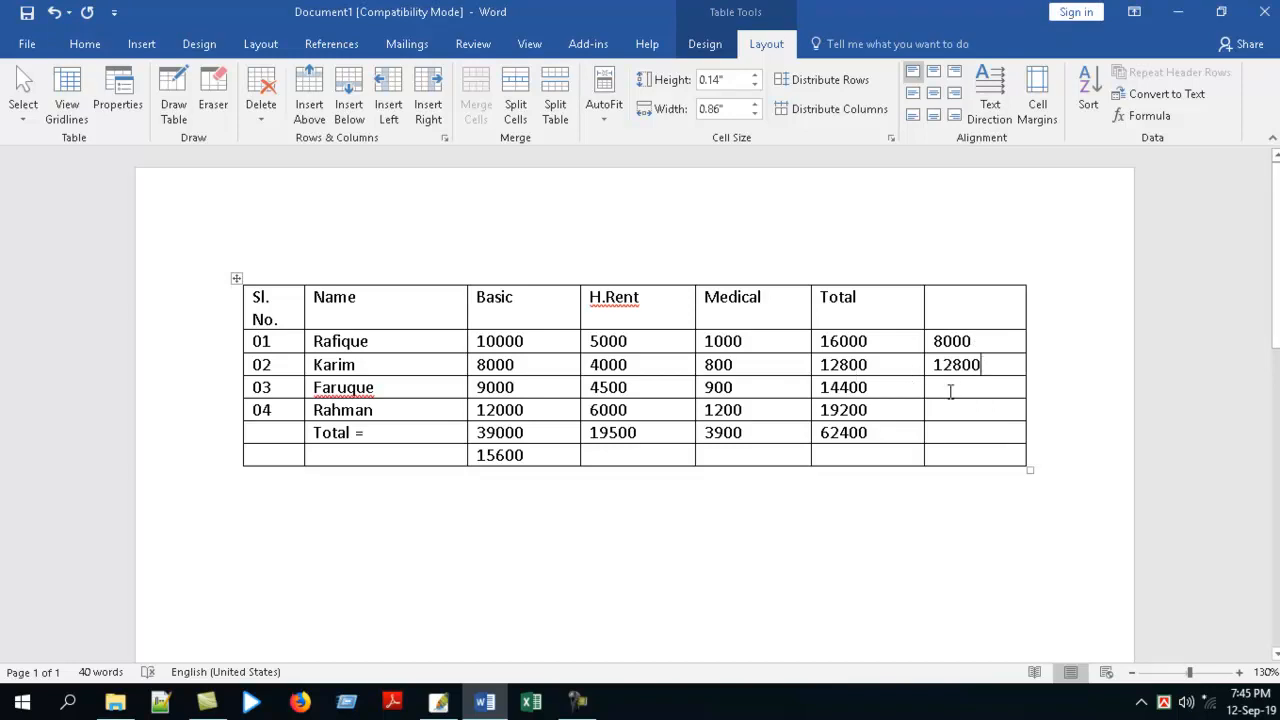
# Step: Insert the formula =min(LEFT) in the last column's cell of the "Total =" row
pyautogui.click(958, 438)
pyautogui.click(1146, 113)
pyautogui.moveTo(980, 340); pyautogui.dragTo(1003, 370)
pyautogui.write('min')
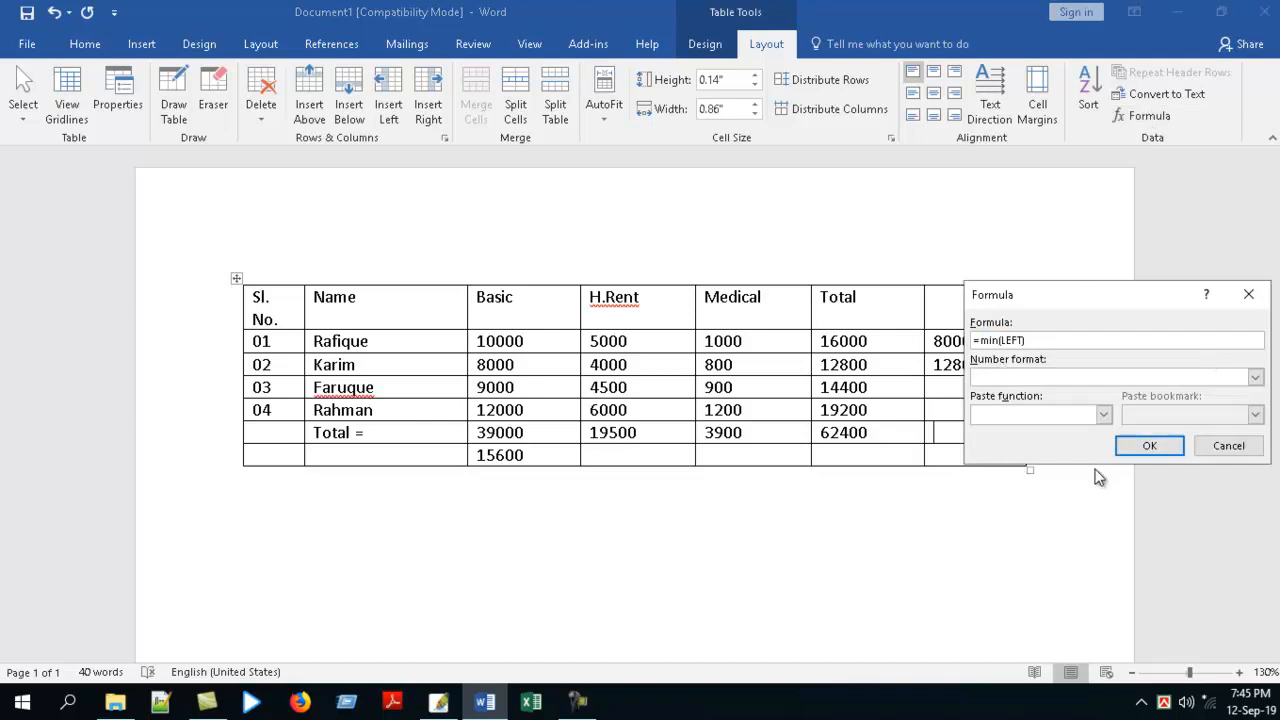
pyautogui.click(1150, 446)
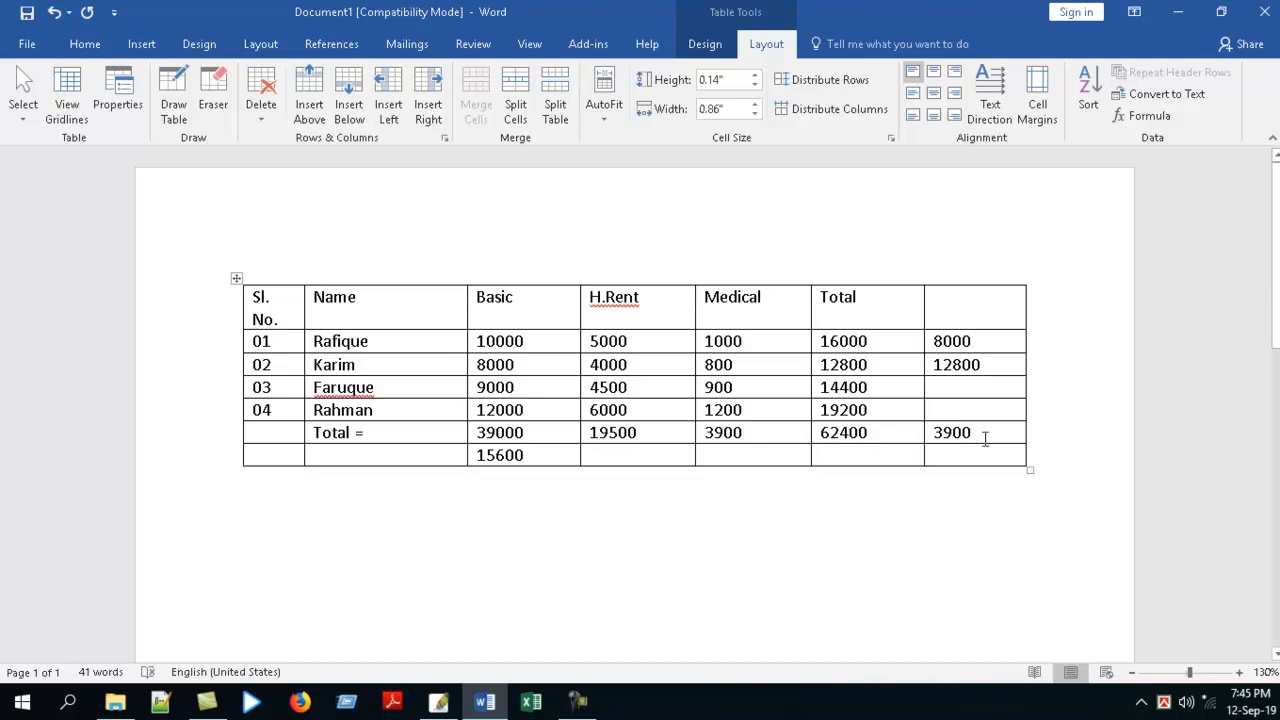
# Step: Review the list of functions available for the table formula in the "Total =" row's last cell
pyautogui.click(1152, 117)
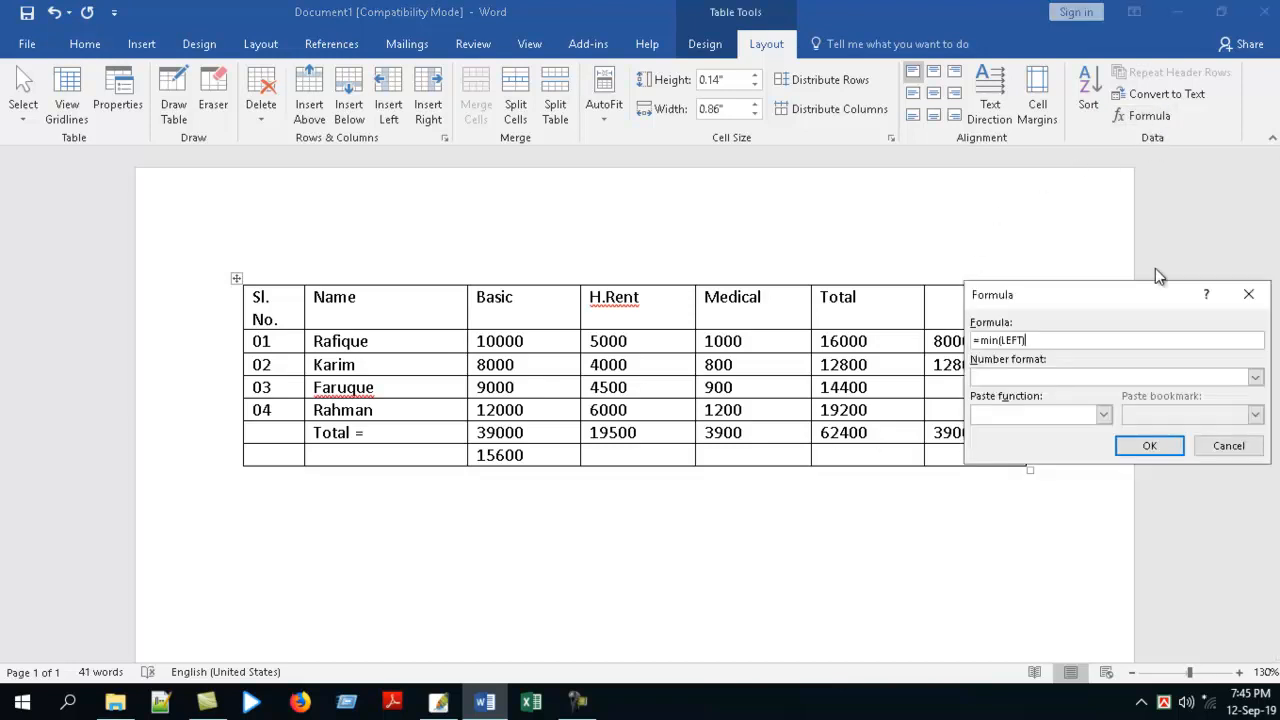
pyautogui.click(1104, 416)
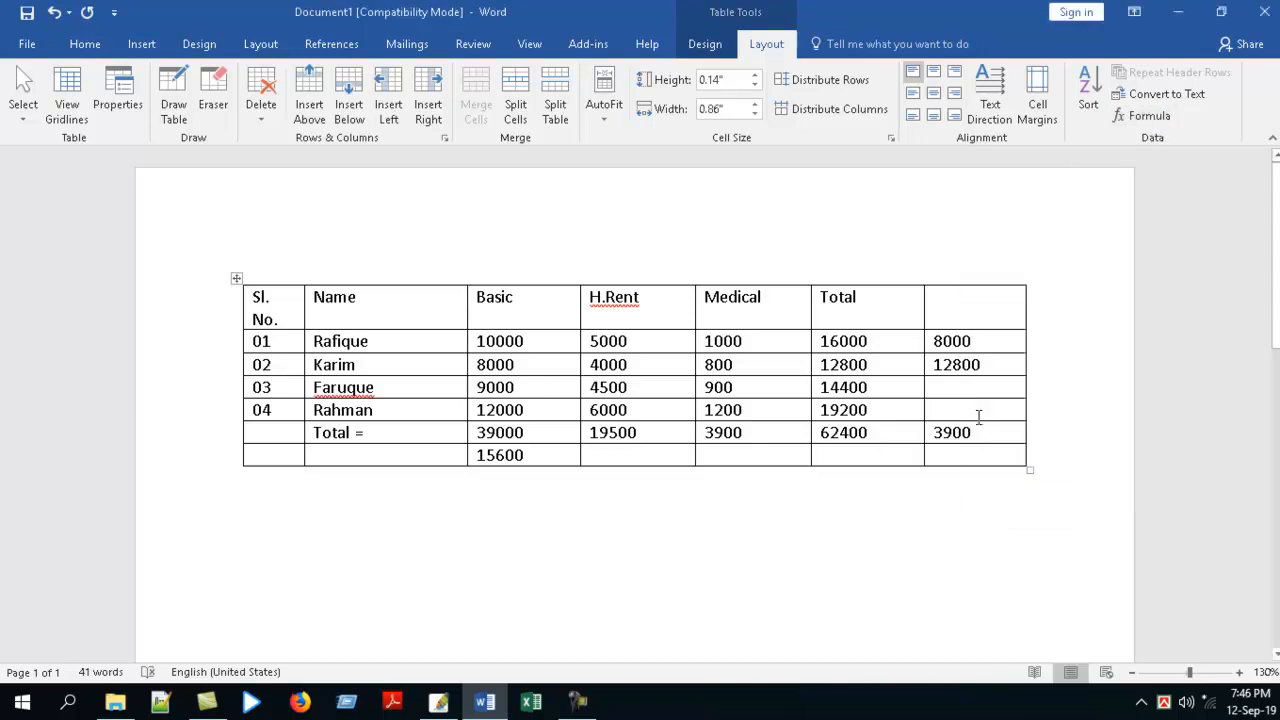